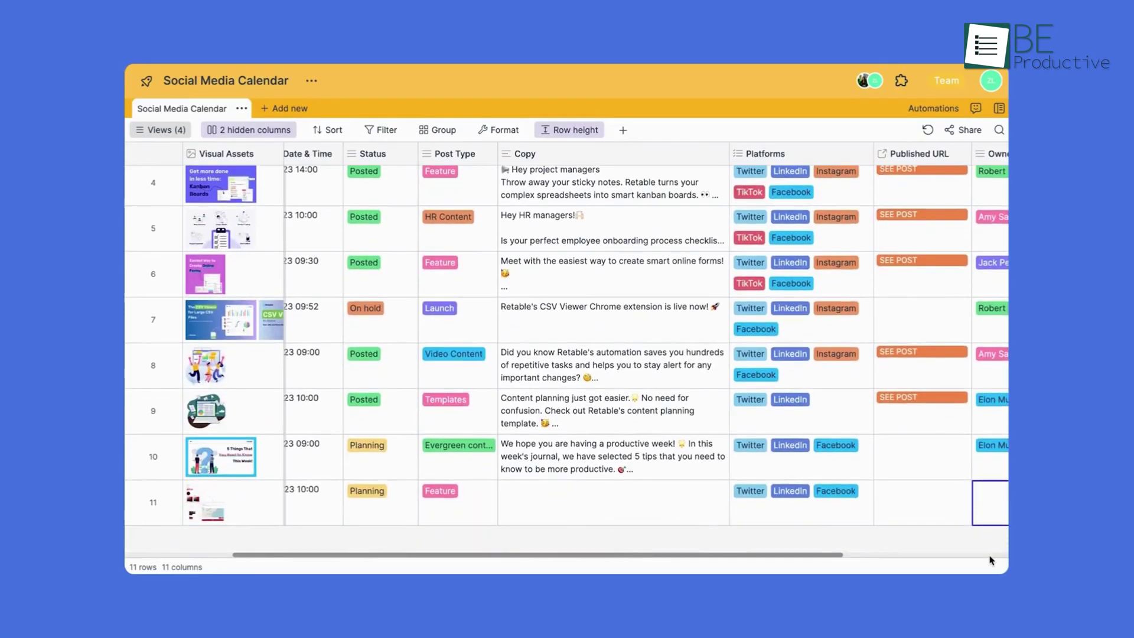
pyautogui.scroll(4, 991, 560)
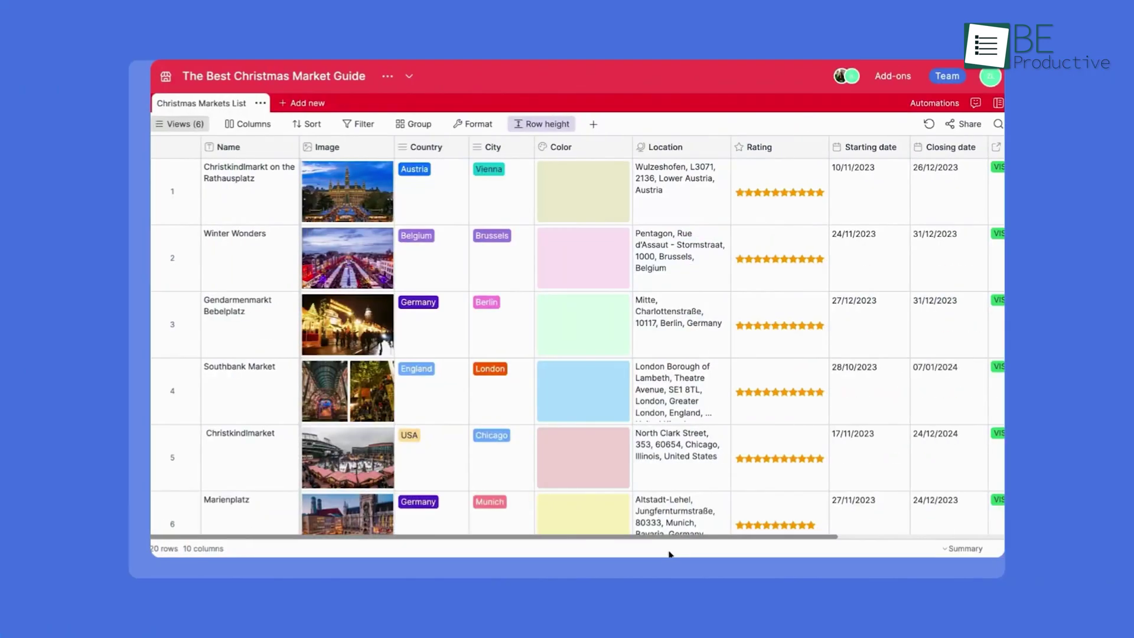
# Inspect the Name column options, then open the Country column's settings in Retable.
pyautogui.rightClick(267, 154)
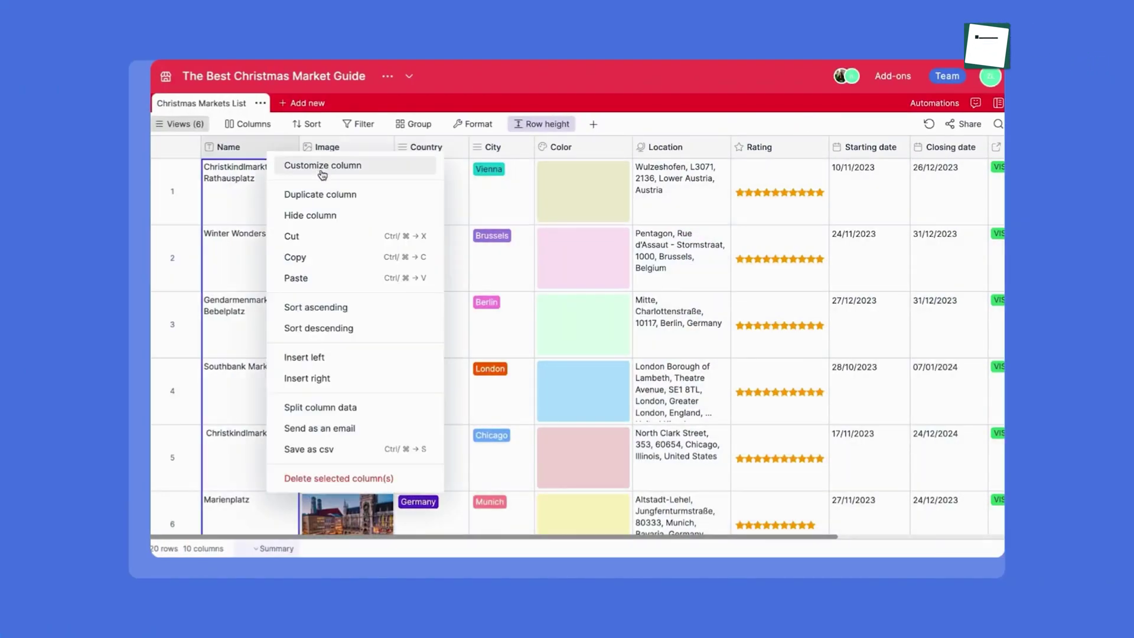
pyautogui.click(615, 178)
pyautogui.click(618, 203)
pyautogui.click(426, 146)
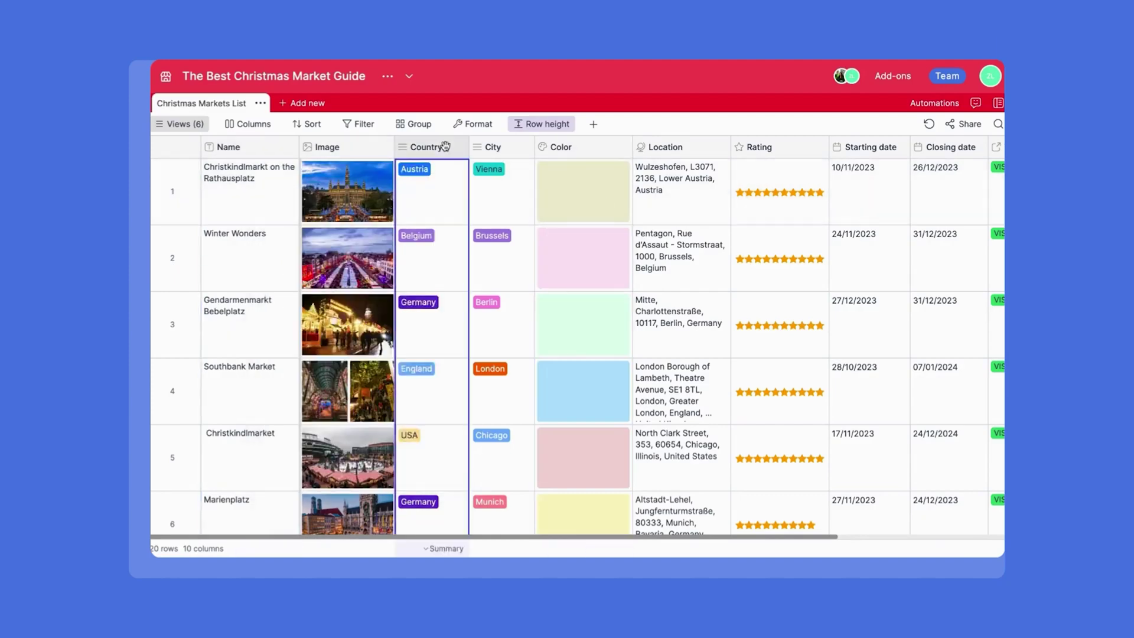
pyautogui.doubleClick(426, 147)
pyautogui.scroll(-3, 623, 426)
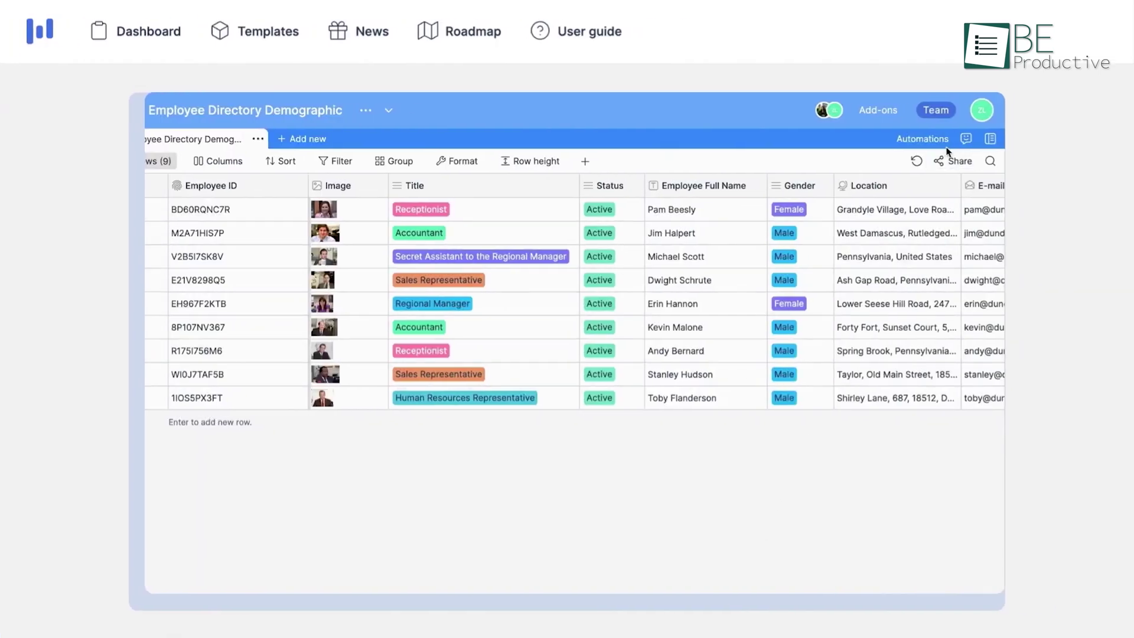
# Open the project chat panel and sort the employees by Title ascending.
pyautogui.click(966, 138)
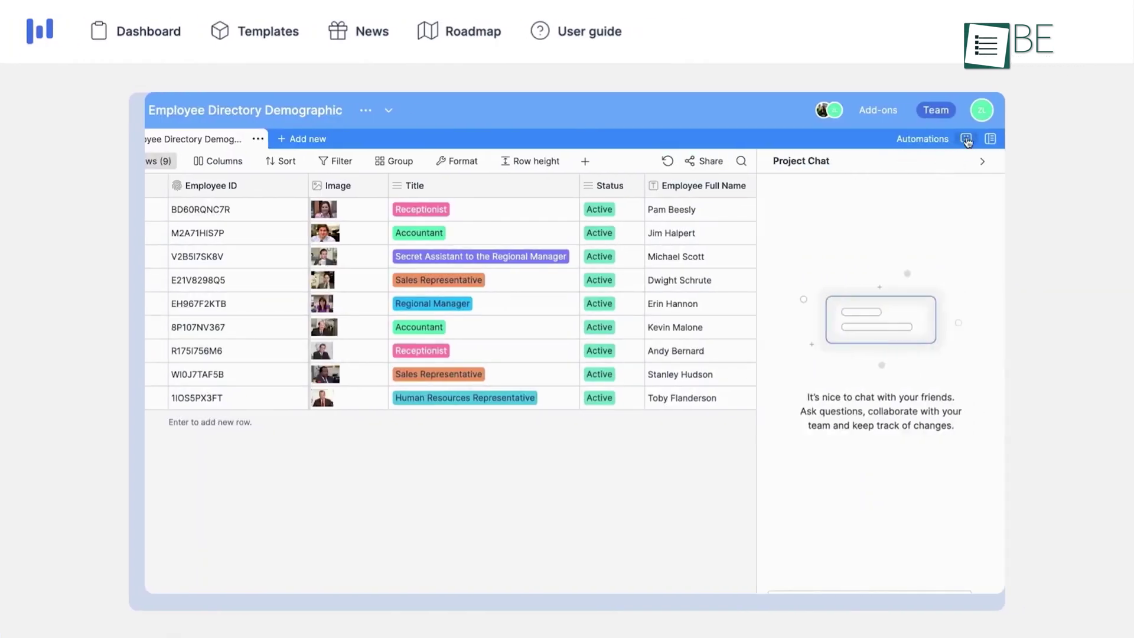
pyautogui.click(287, 161)
pyautogui.click(362, 219)
pyautogui.click(326, 295)
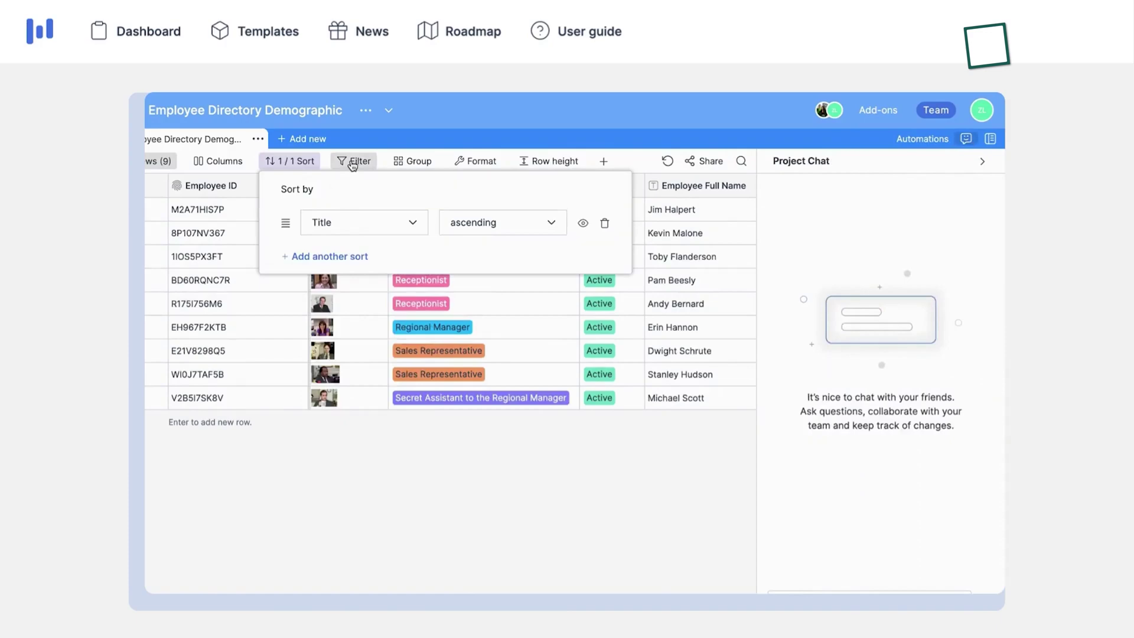
# Add a filter condition and view Toby Flanderson's full row details.
pyautogui.click(341, 161)
pyautogui.click(372, 212)
pyautogui.click(503, 165)
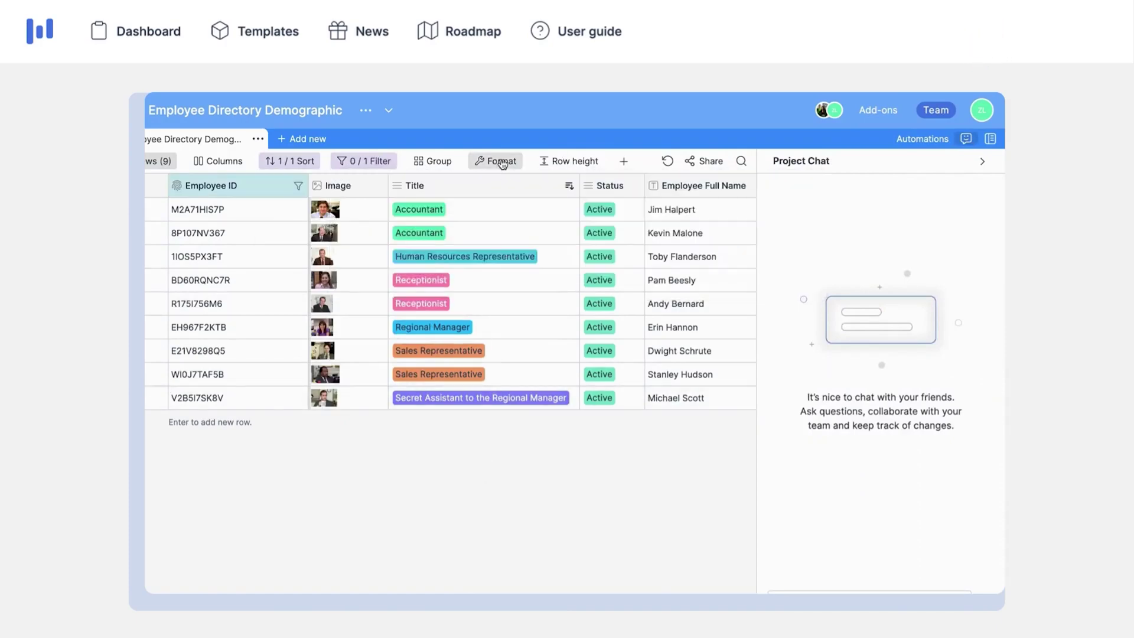
pyautogui.rightClick(682, 258)
pyautogui.click(725, 272)
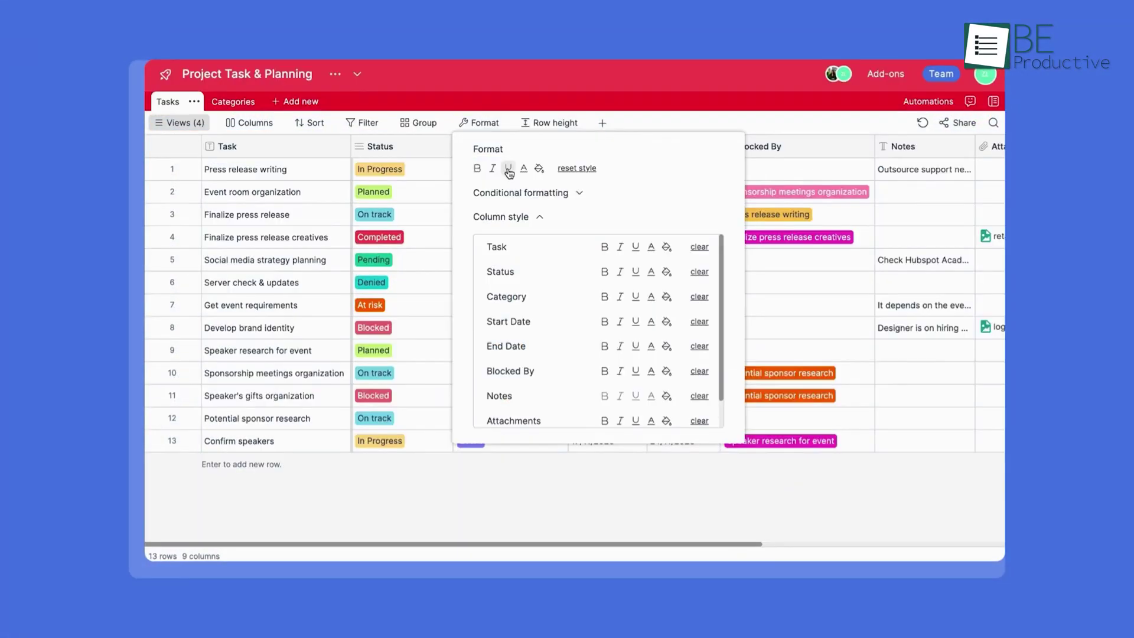
# Add a conditional formatting rule on the Category column and set the invitee's role to Editor.
pyautogui.click(579, 192)
pyautogui.click(547, 232)
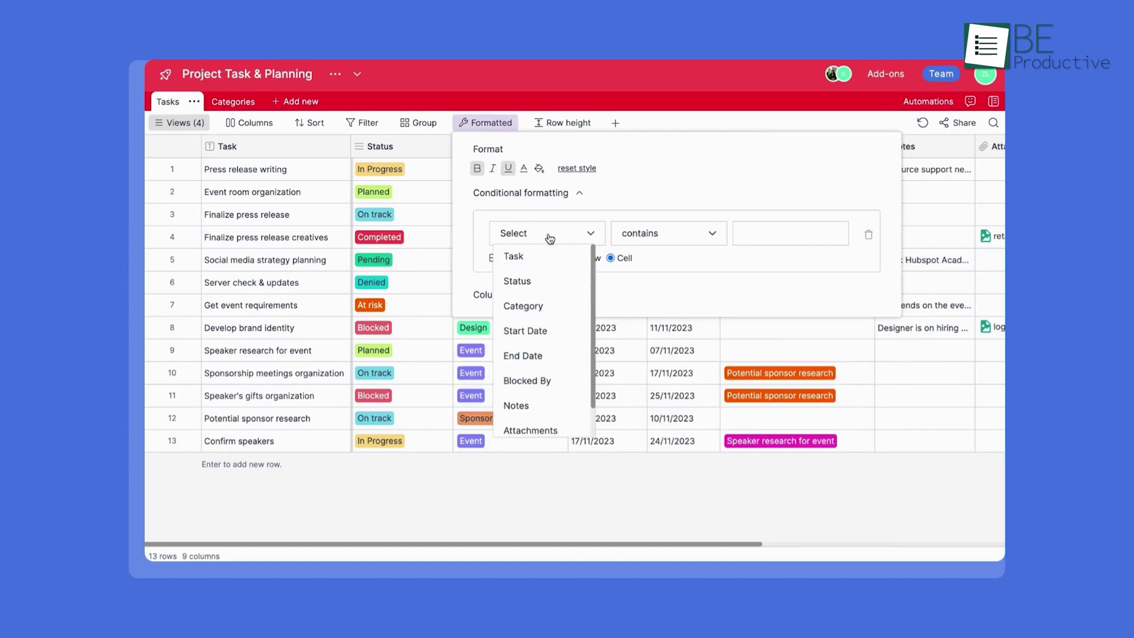
pyautogui.click(550, 306)
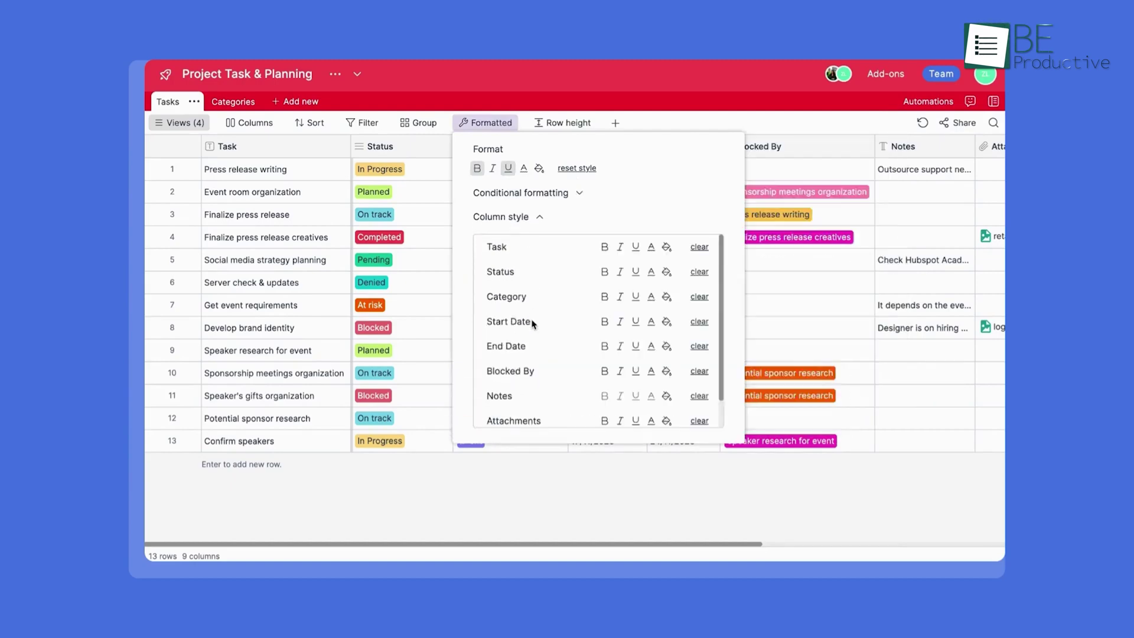
pyautogui.scroll(-2, 535, 328)
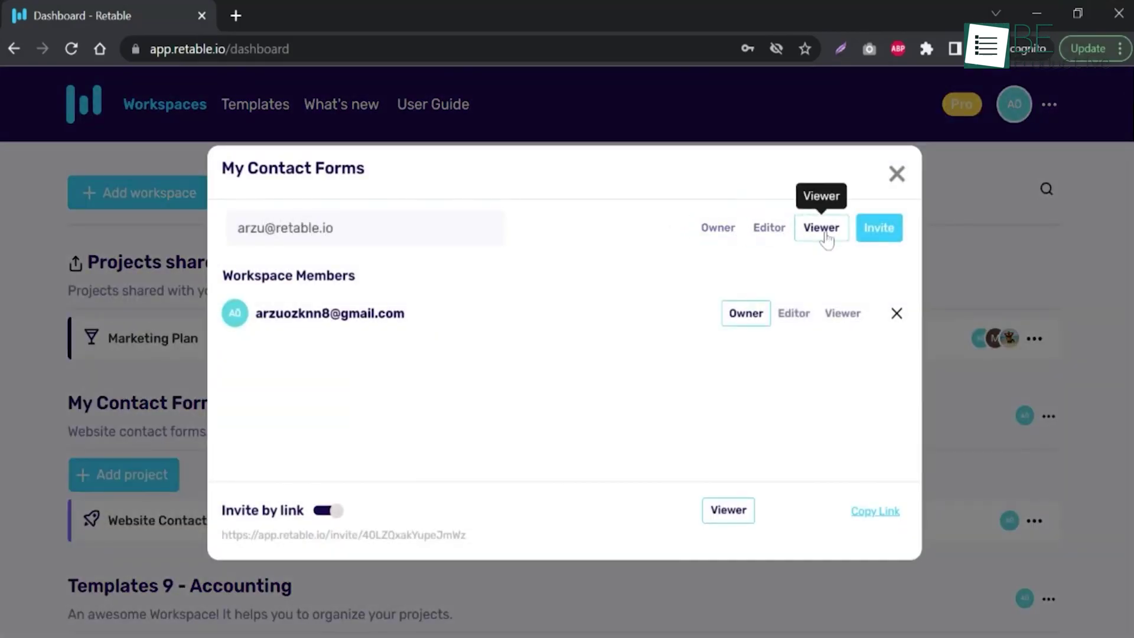
pyautogui.click(745, 349)
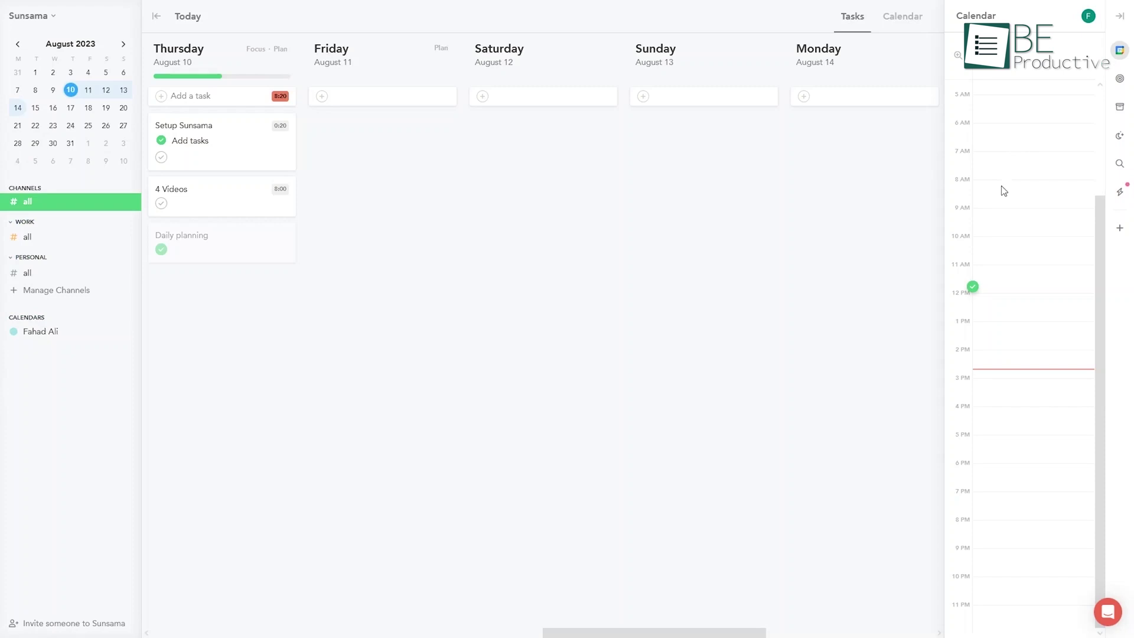
# Create an Urgent Task event at 1:15 on Thursday and add it to Thursday's tasks.
pyautogui.click(1003, 334)
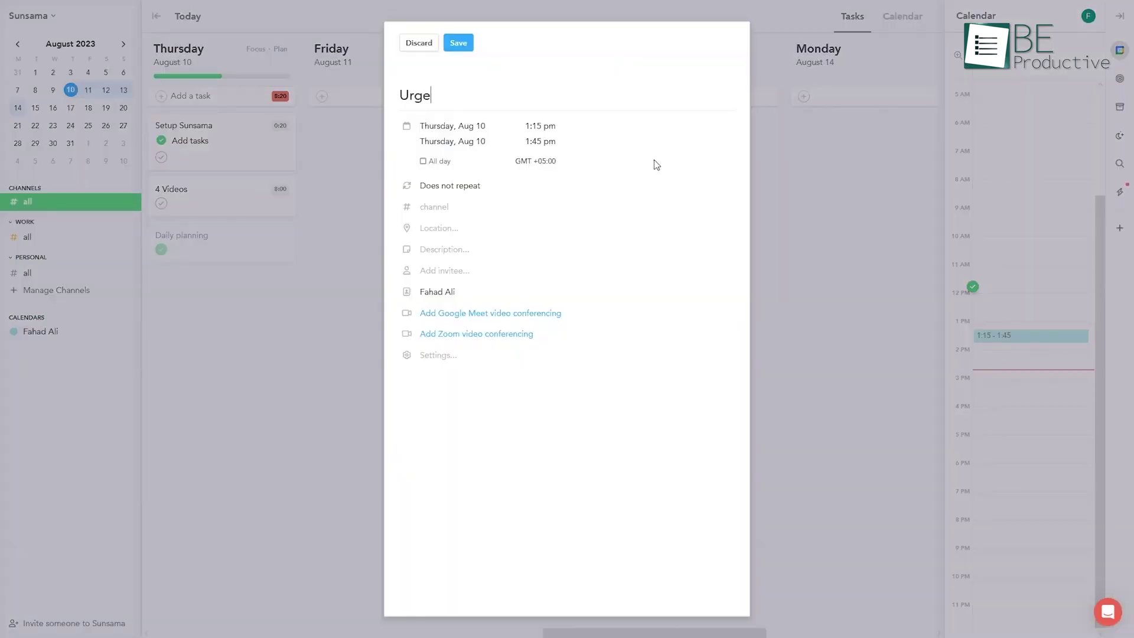
pyautogui.click(458, 43)
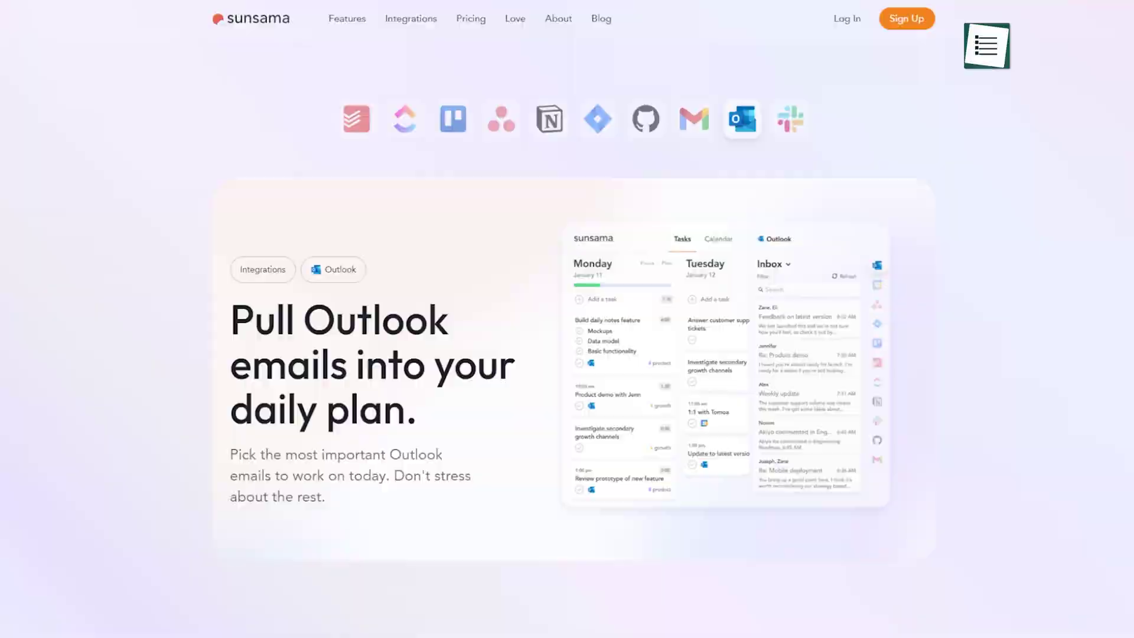
pyautogui.click(1028, 336)
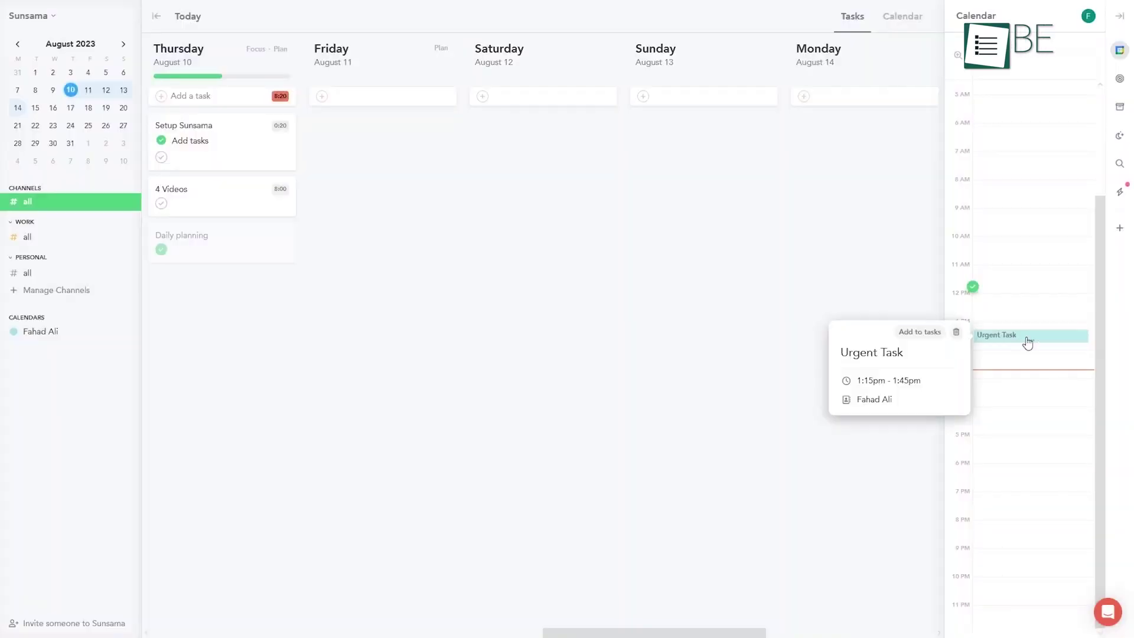
pyautogui.click(921, 332)
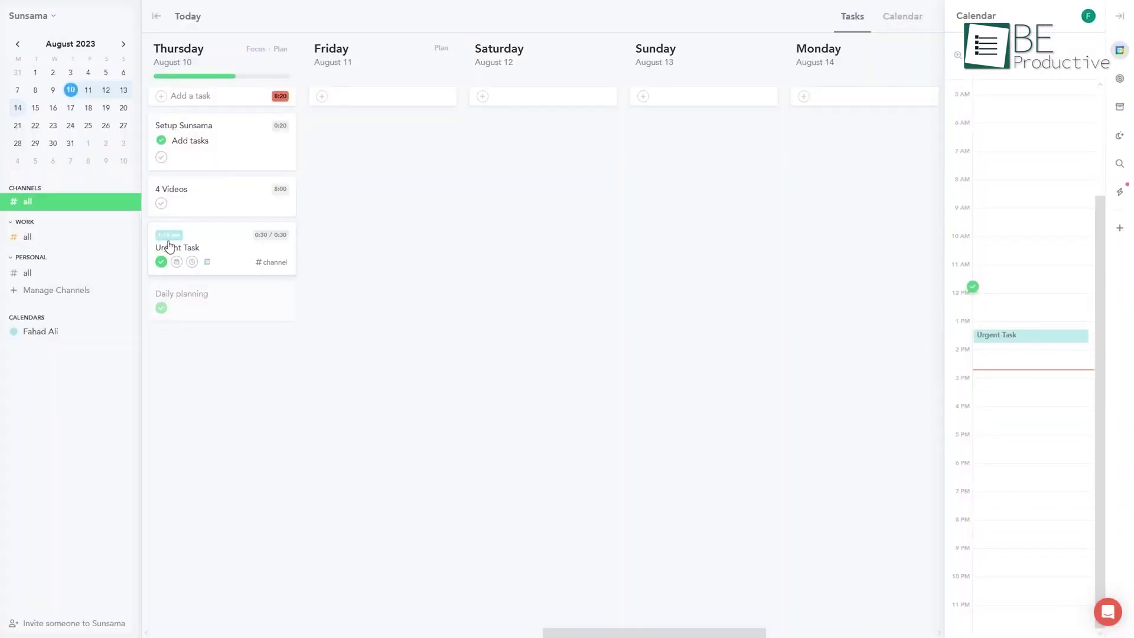
# Extend the Urgent Task event so it ends at 2:40.
pyautogui.click(1034, 337)
pyautogui.moveTo(1030, 341); pyautogui.dragTo(1033, 375)
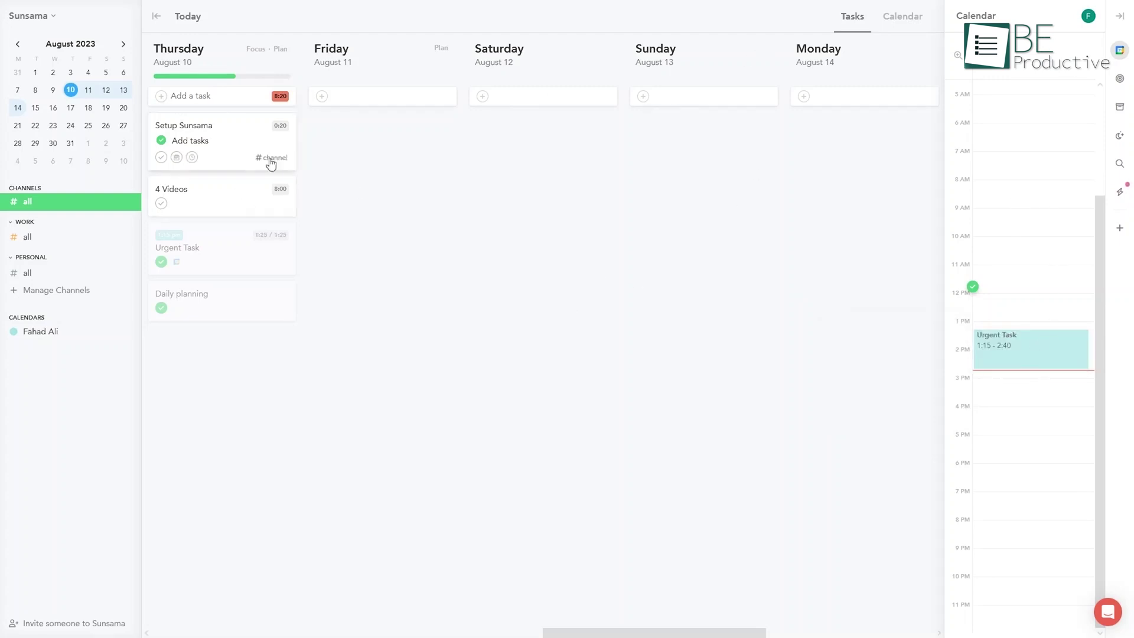
pyautogui.click(163, 97)
pyautogui.write('I have to create a video')
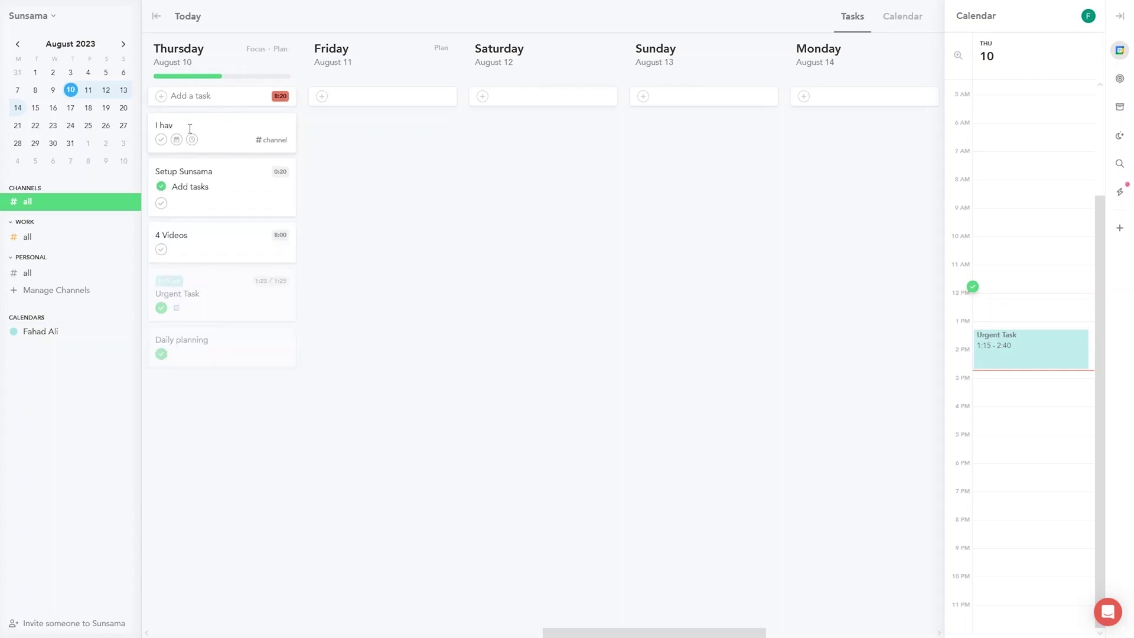
# Add 'I have to create a video' to Thursday in the personal channel.
pyautogui.press('Return')
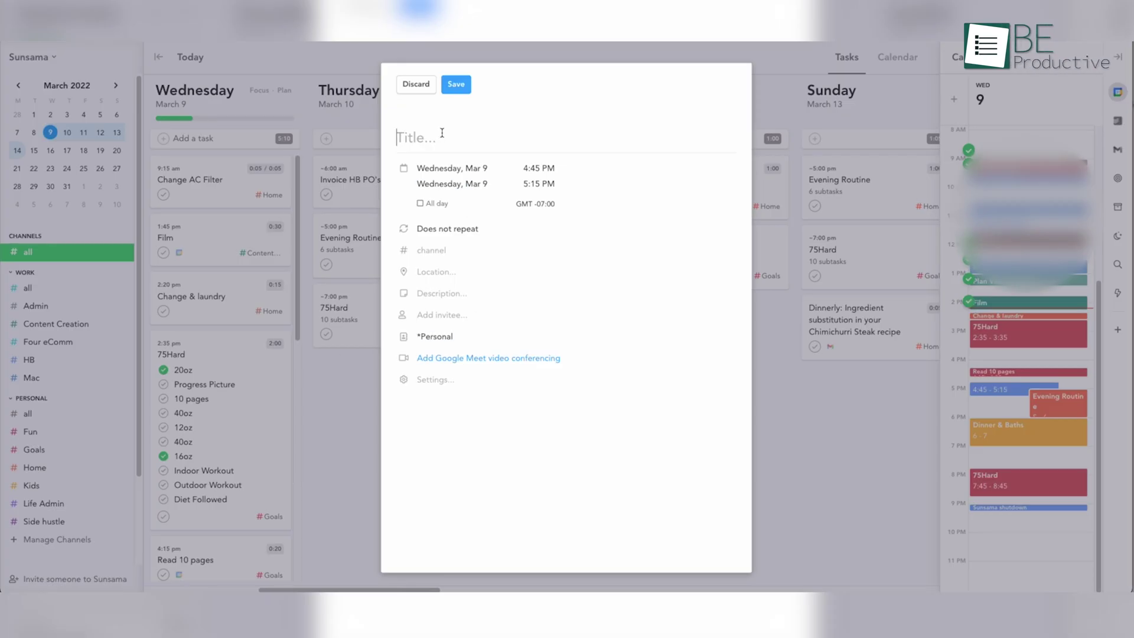
pyautogui.click(438, 253)
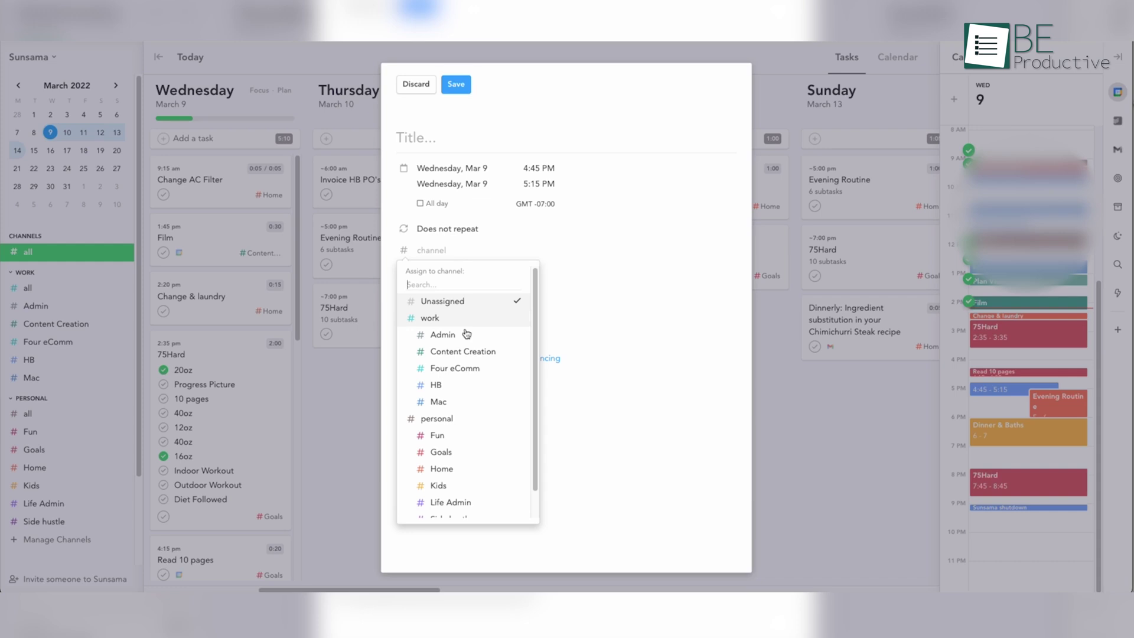
pyautogui.scroll(-1, 477, 345)
pyautogui.click(516, 247)
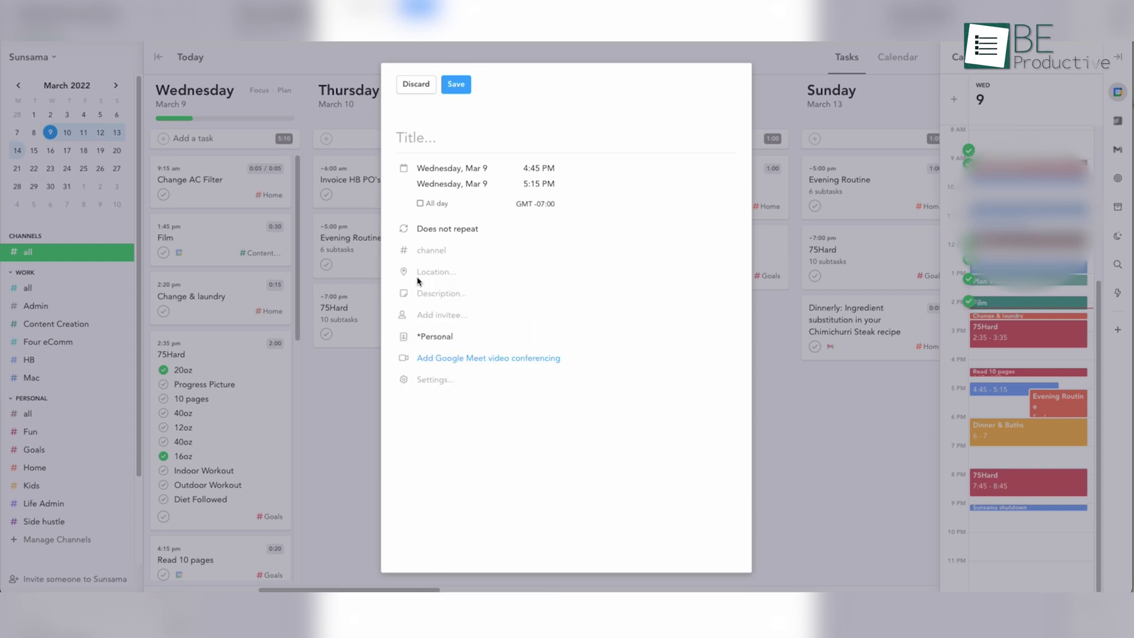
pyautogui.click(437, 339)
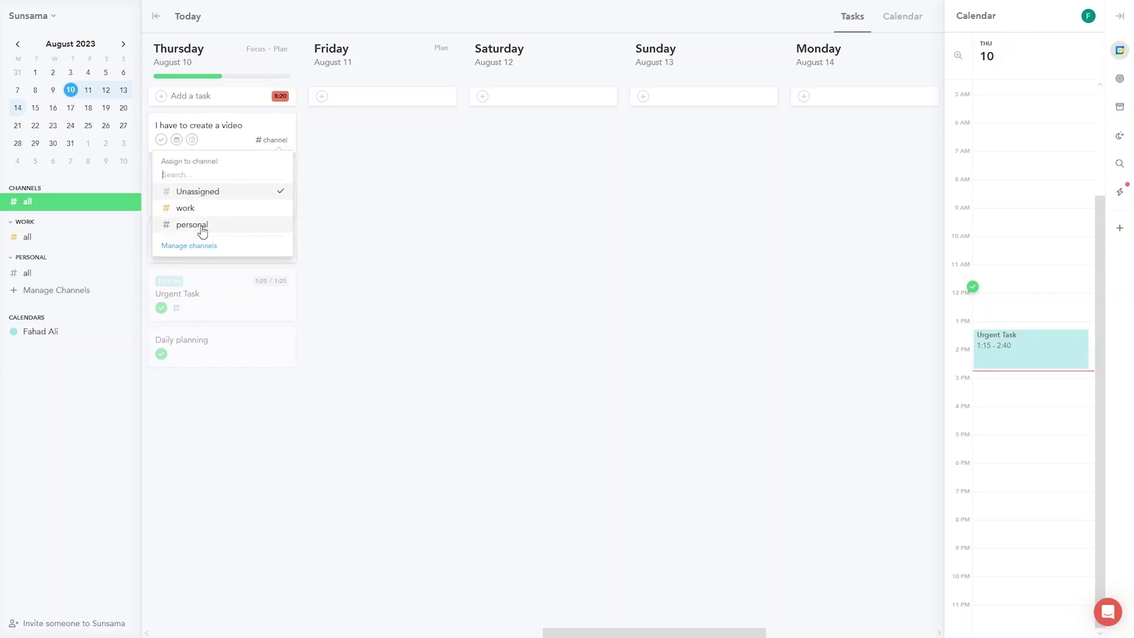
pyautogui.click(191, 224)
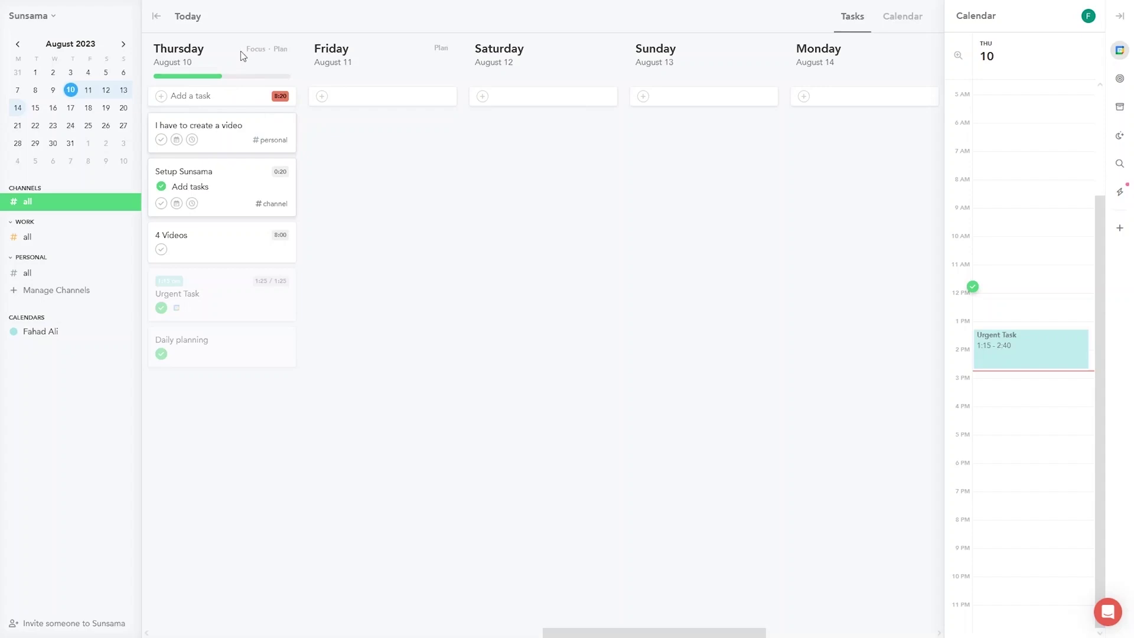
# Focus on Thursday and advance daily planning to the What can wait? step.
pyautogui.click(255, 50)
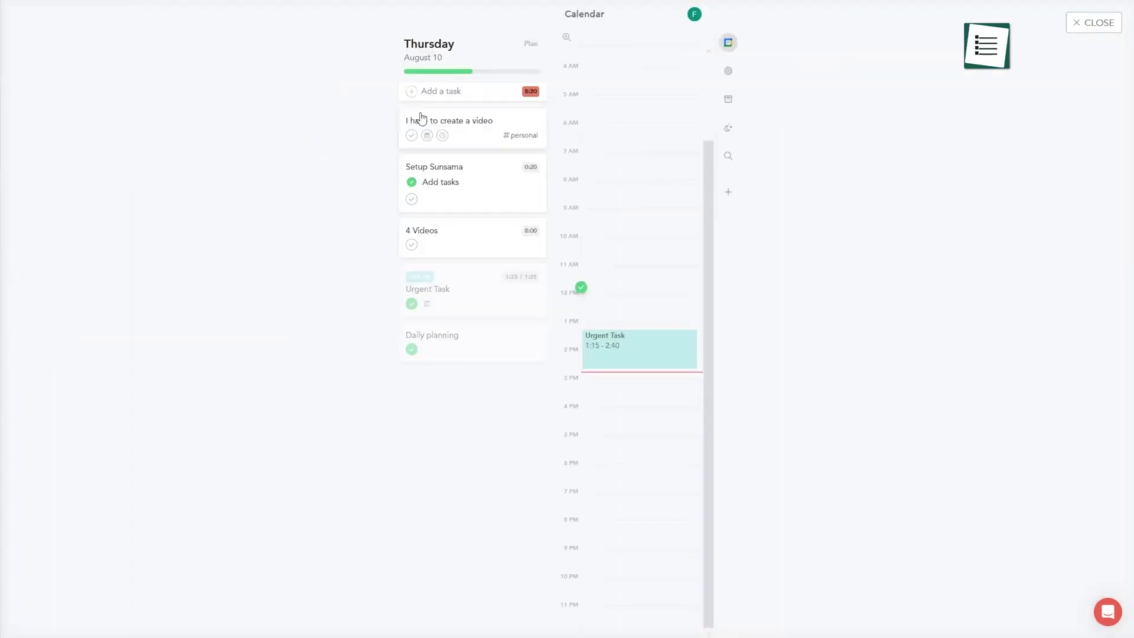
pyautogui.click(530, 44)
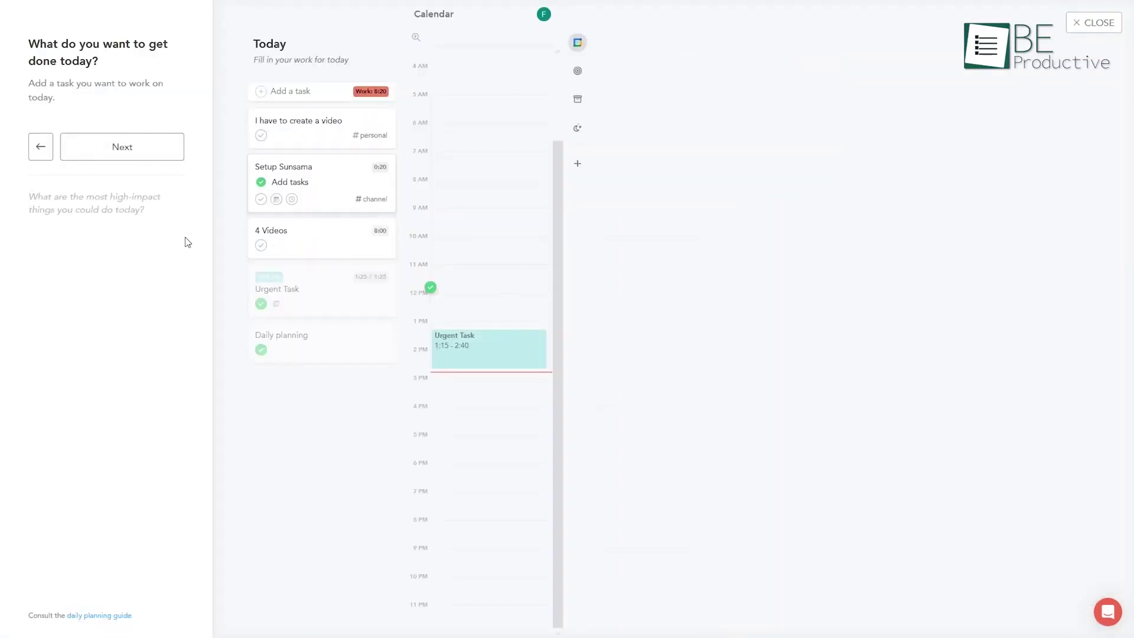
pyautogui.click(127, 151)
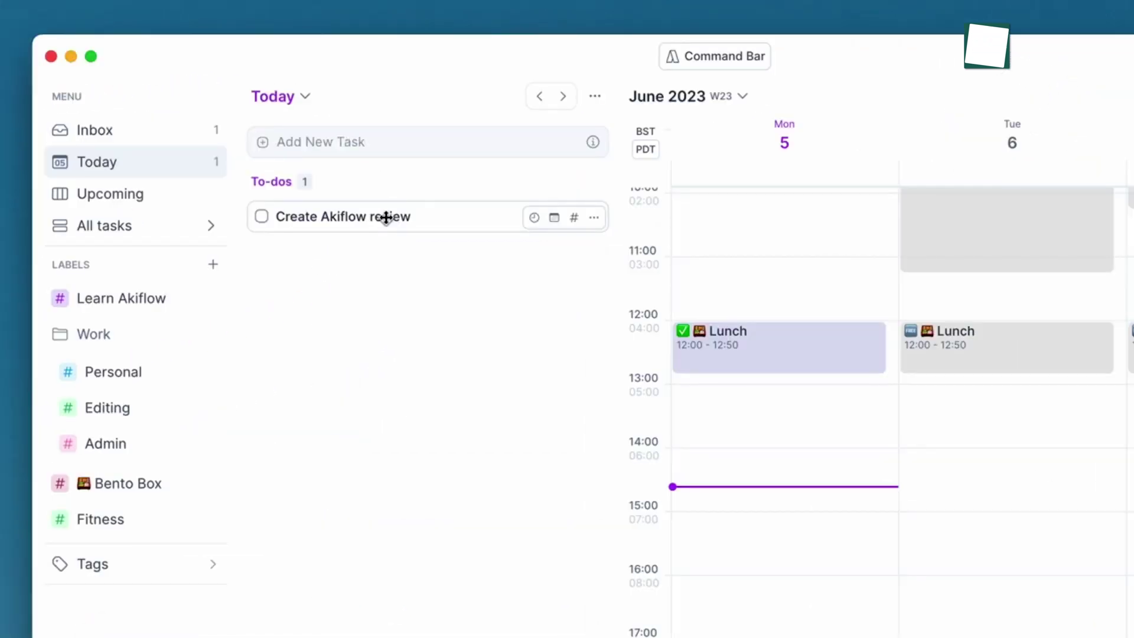
# Schedule Create Akiflow review on Monday and plan the marketing report request for today at 3pm.
pyautogui.moveTo(386, 217)
pyautogui.mouseDown()
pyautogui.moveTo(799, 502)
pyautogui.moveTo(781, 565)
pyautogui.mouseUp()
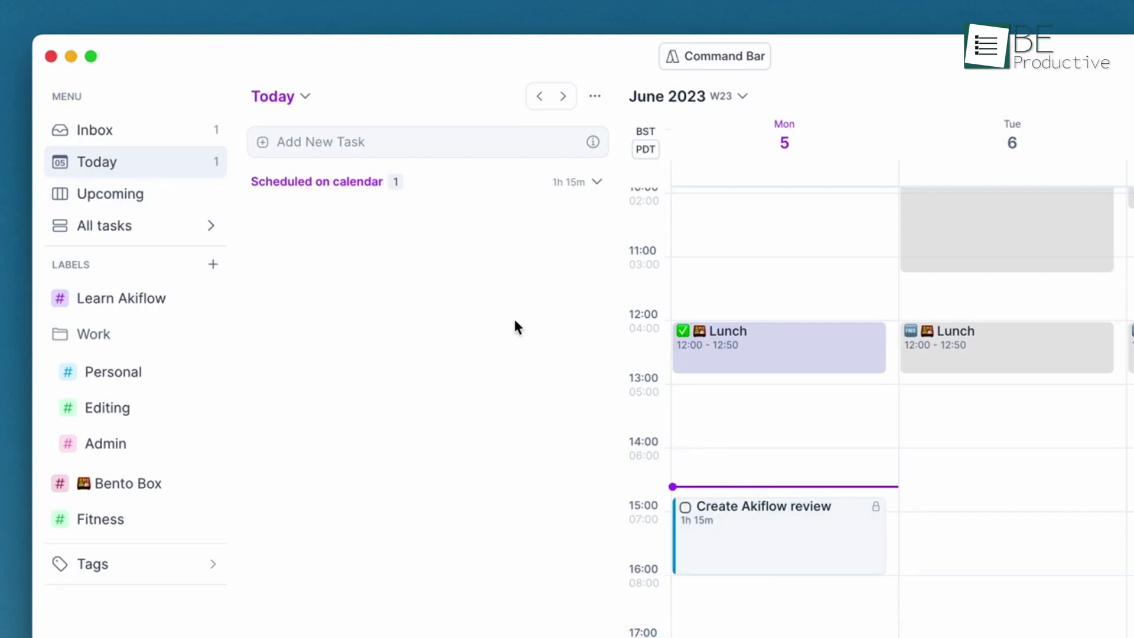
pyautogui.click(762, 532)
pyautogui.write('tomo')
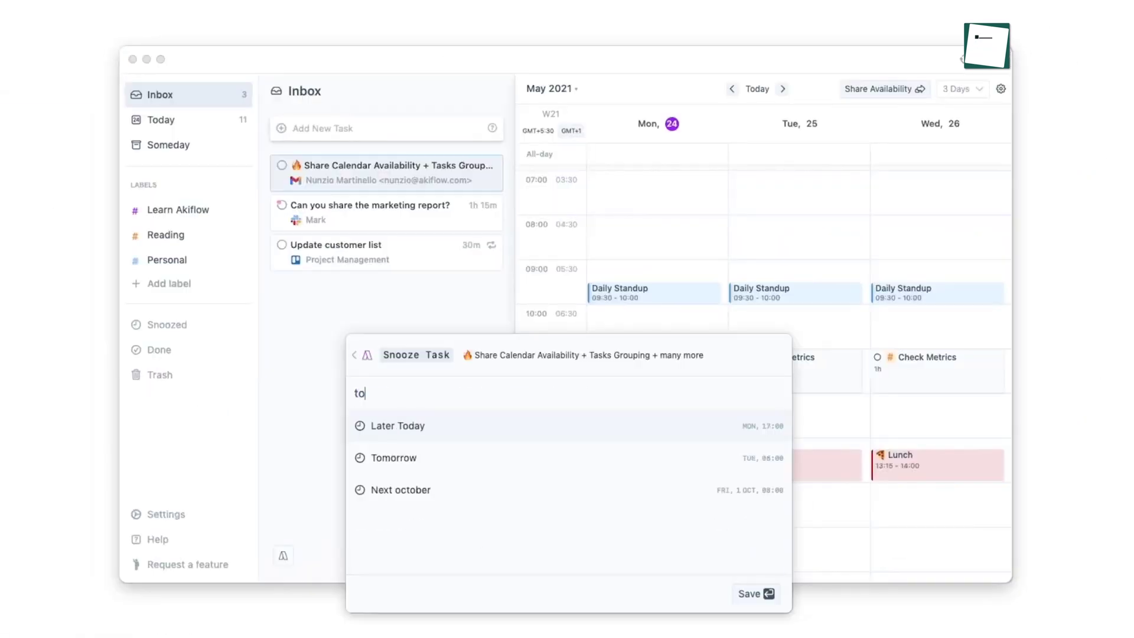
pyautogui.press('Return')
pyautogui.press('p')
pyautogui.write('today 3pm')
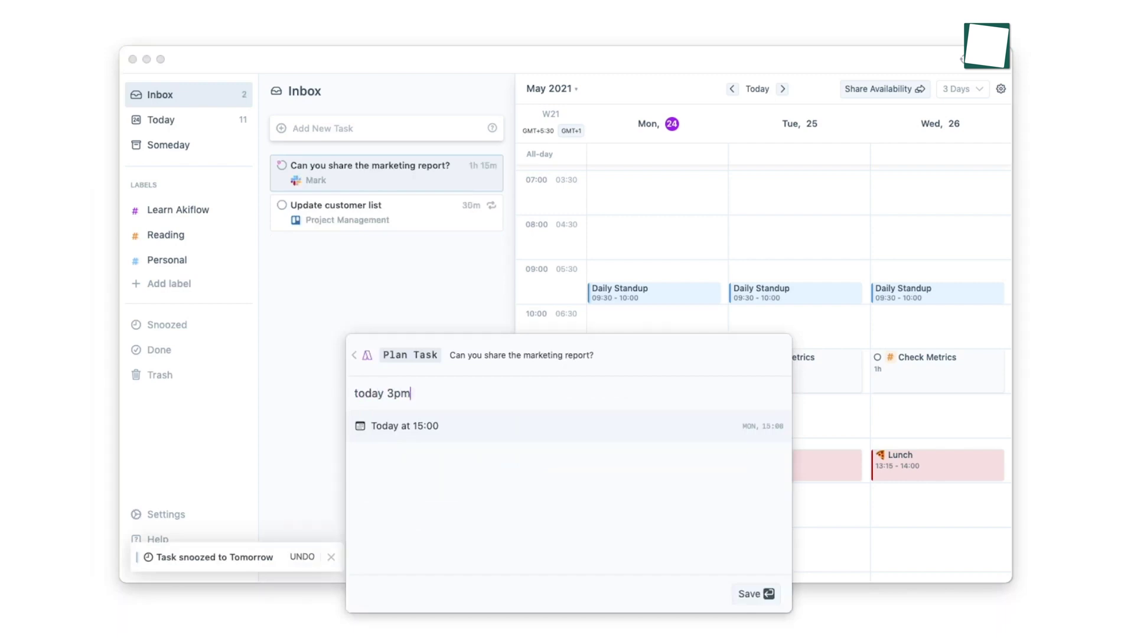
pyautogui.press('Return')
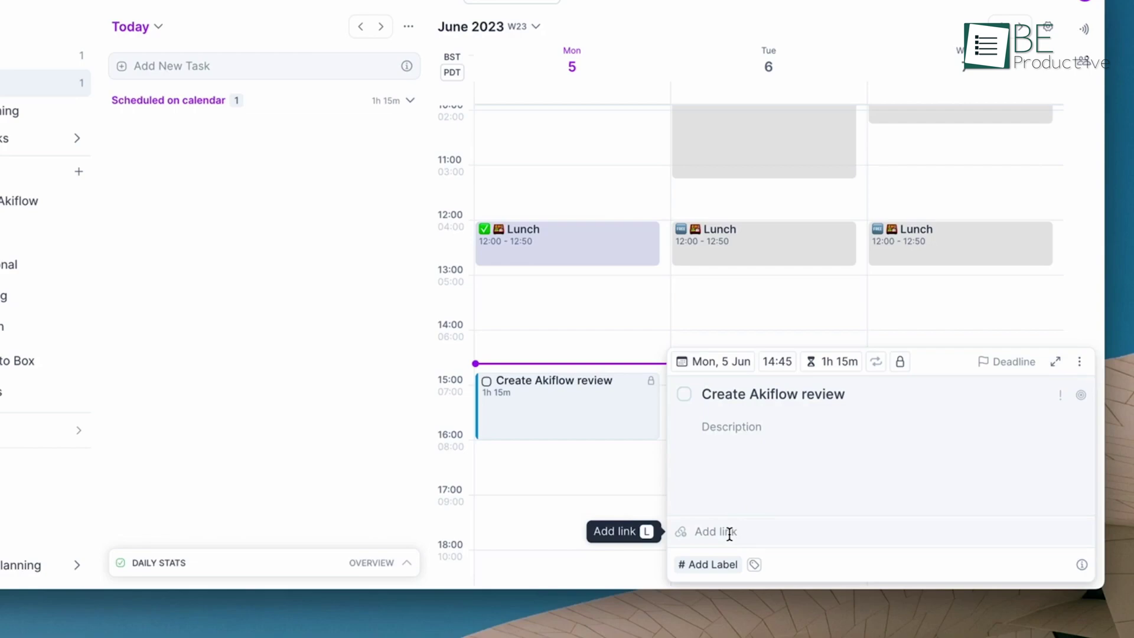
# Give Create Akiflow review the Editing label.
pyautogui.click(720, 568)
pyautogui.click(823, 542)
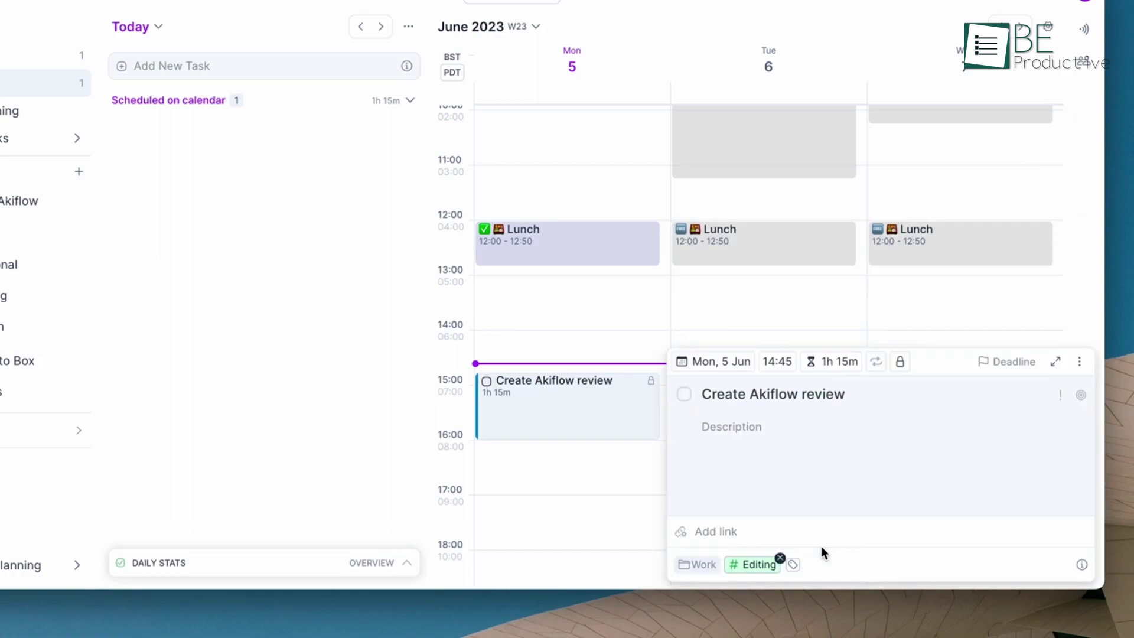
pyautogui.click(566, 481)
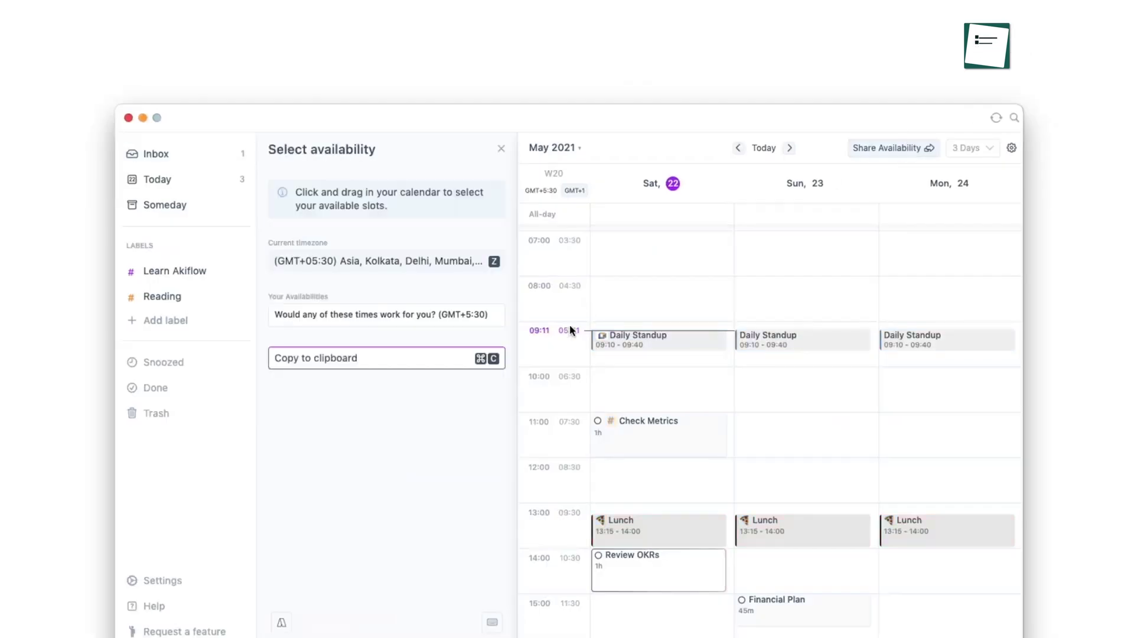
# Copy availability for Saturday 09:45–10:45, Saturday 12:00–13:00 and Sunday 14:00–15:00.
pyautogui.moveTo(681, 355); pyautogui.dragTo(681, 404)
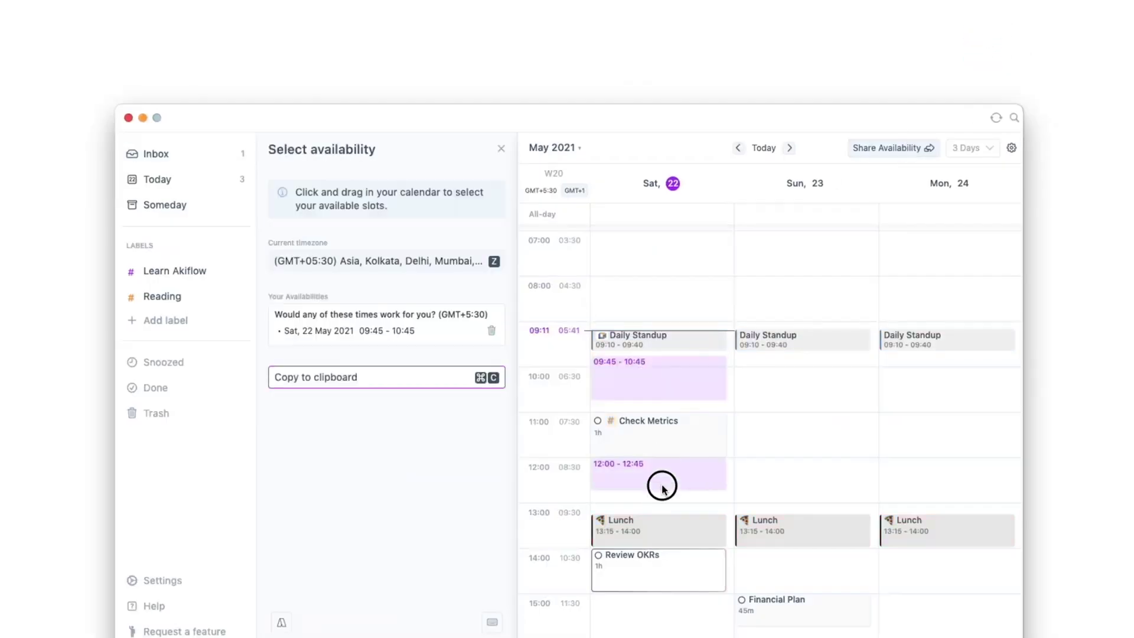
pyautogui.moveTo(661, 460); pyautogui.dragTo(660, 501)
pyautogui.moveTo(794, 550); pyautogui.dragTo(793, 589)
pyautogui.press('super+c')
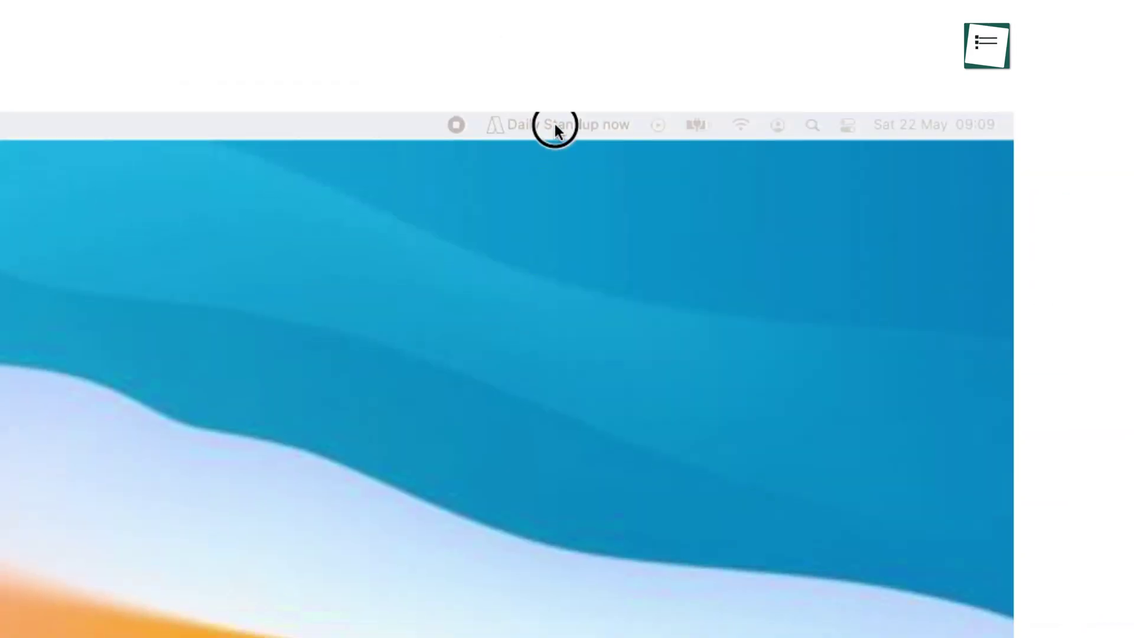
pyautogui.click(555, 123)
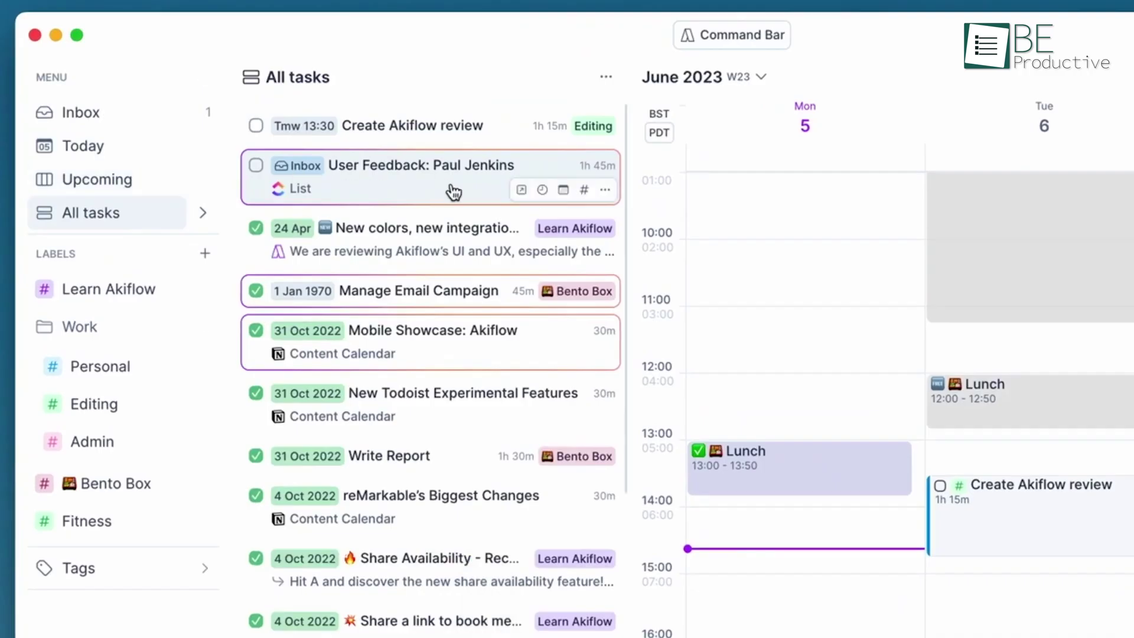
pyautogui.click(80, 111)
pyautogui.click(420, 165)
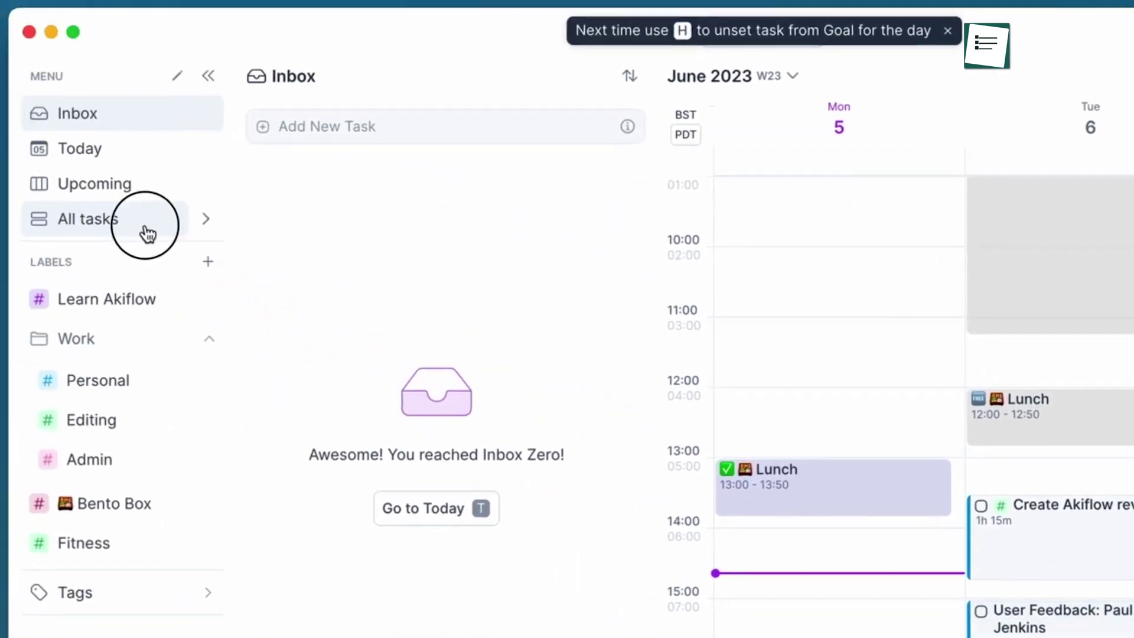
pyautogui.click(145, 221)
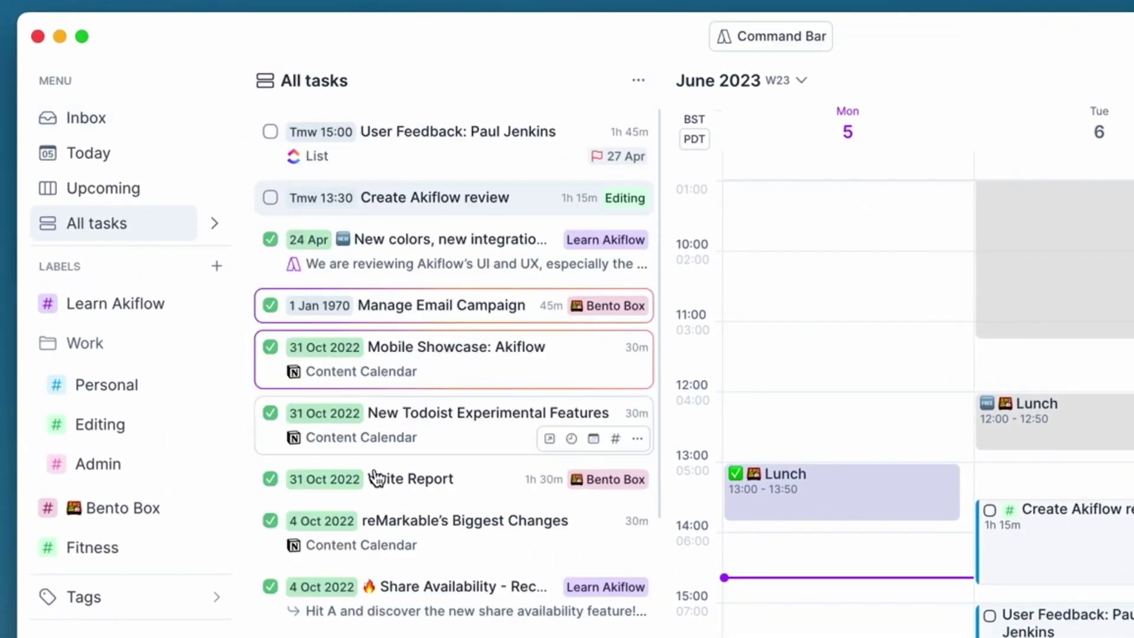
pyautogui.scroll(-5, 377, 477)
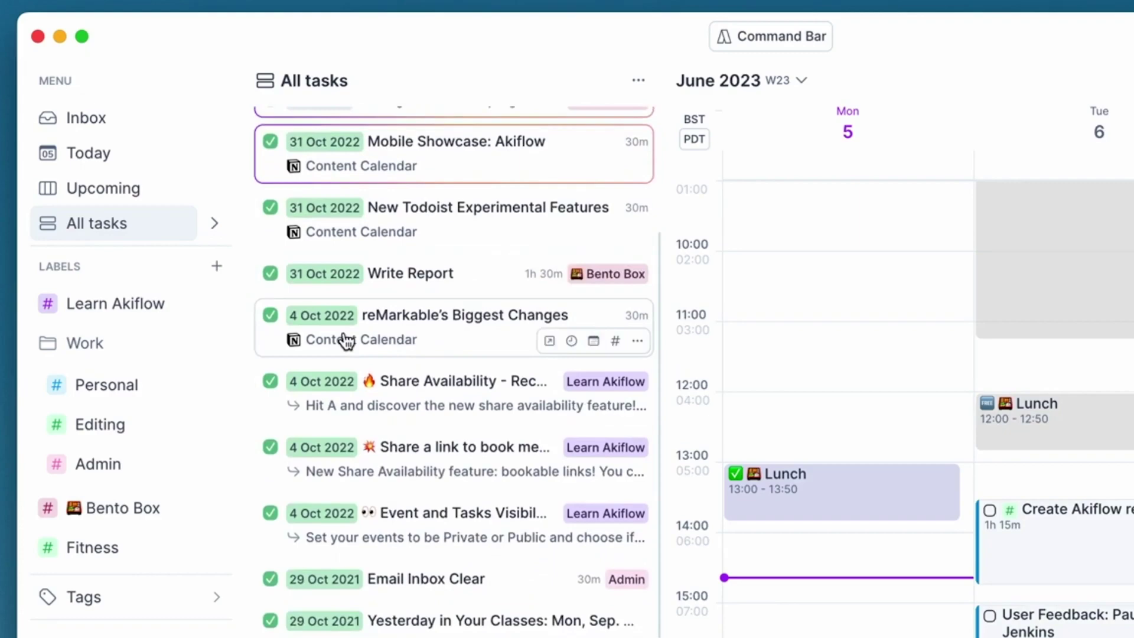
pyautogui.scroll(-5, 409, 354)
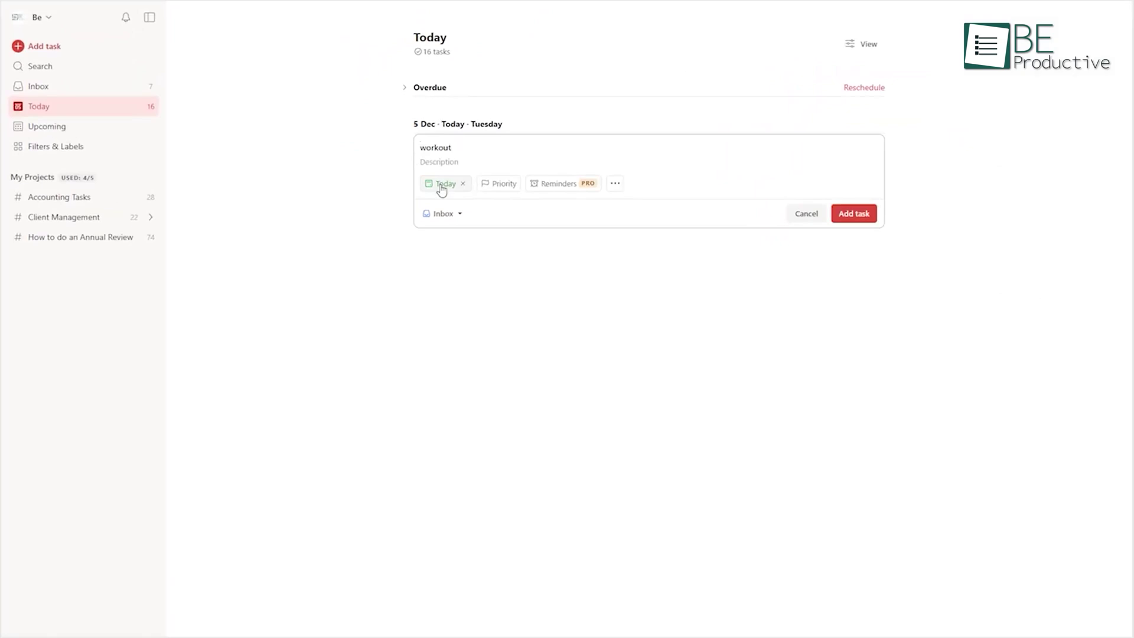
# Change the workout task's due date and complete three Today tasks, including Check in for flights.
pyautogui.click(442, 185)
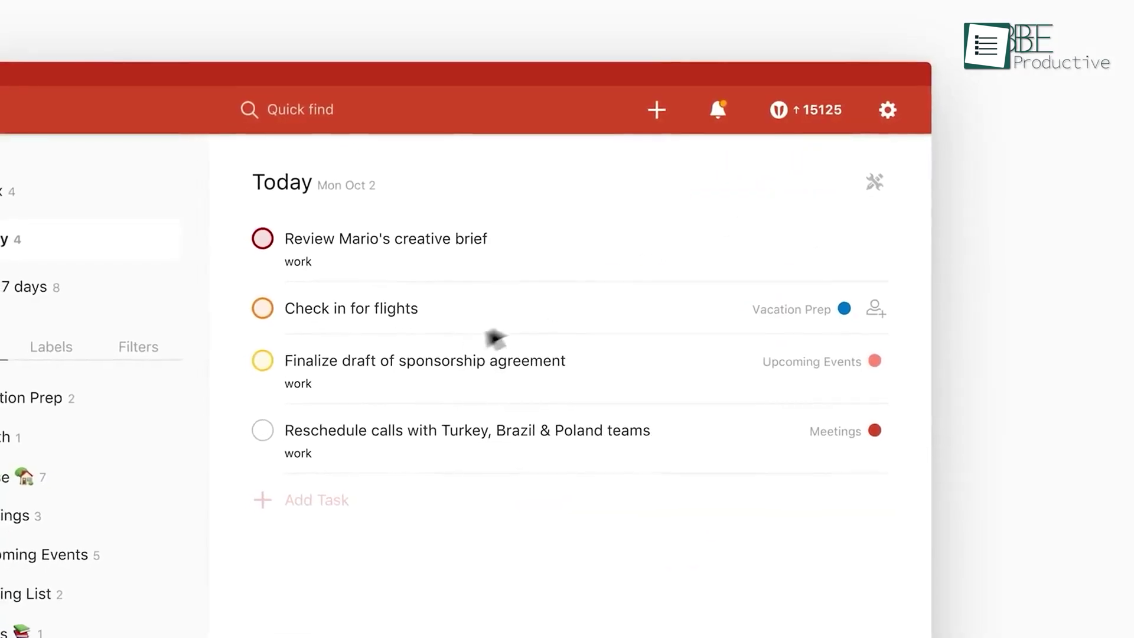
pyautogui.click(262, 430)
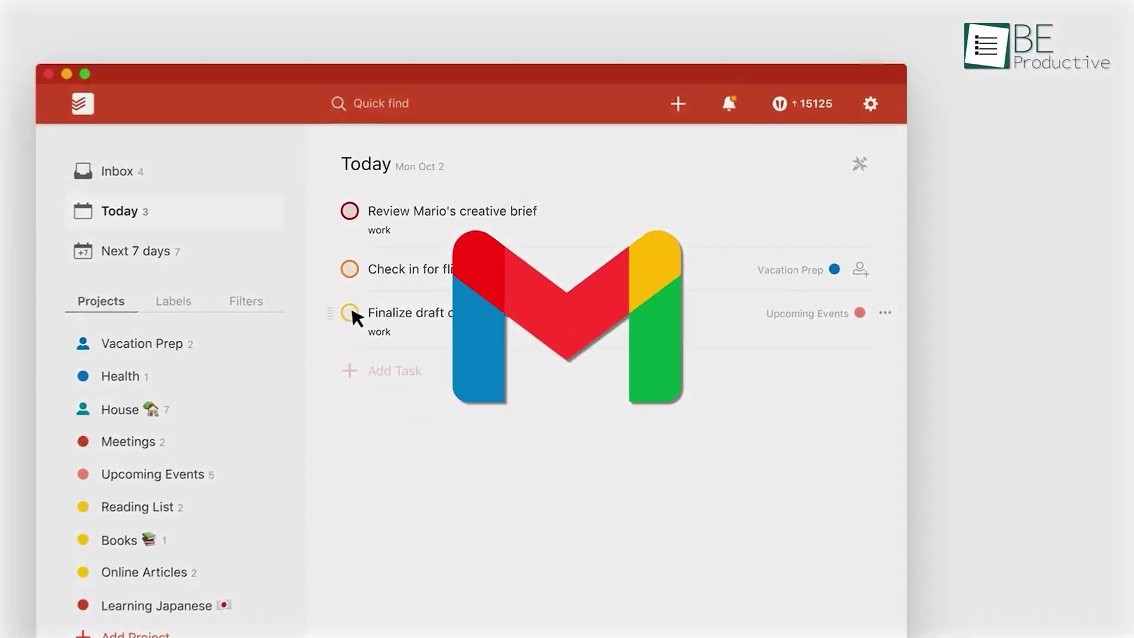
pyautogui.click(329, 325)
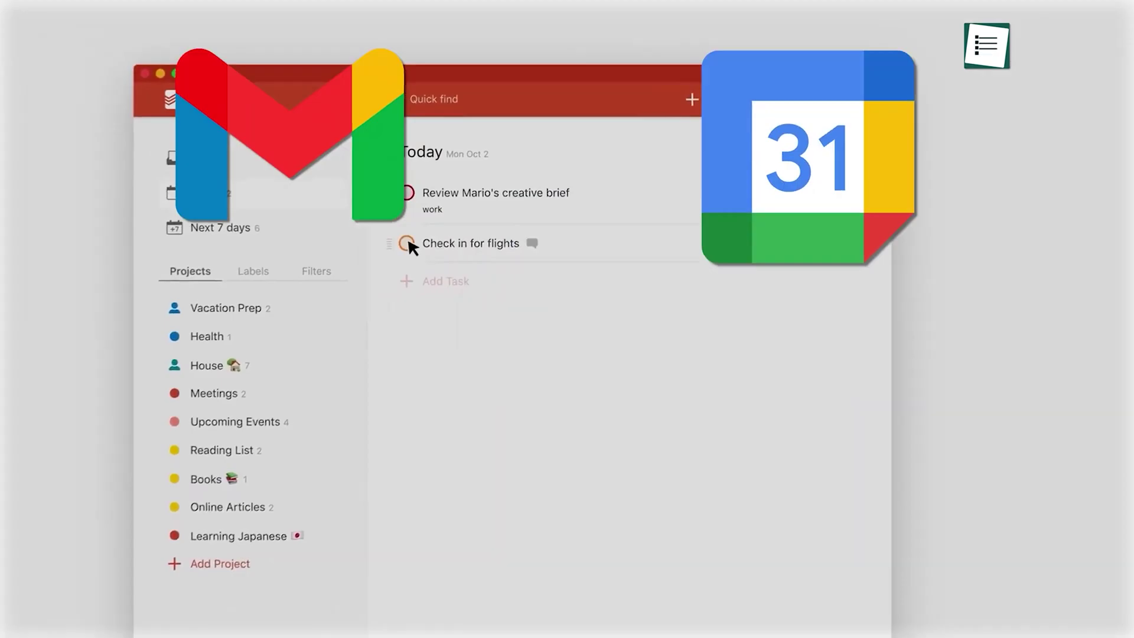
pyautogui.click(409, 244)
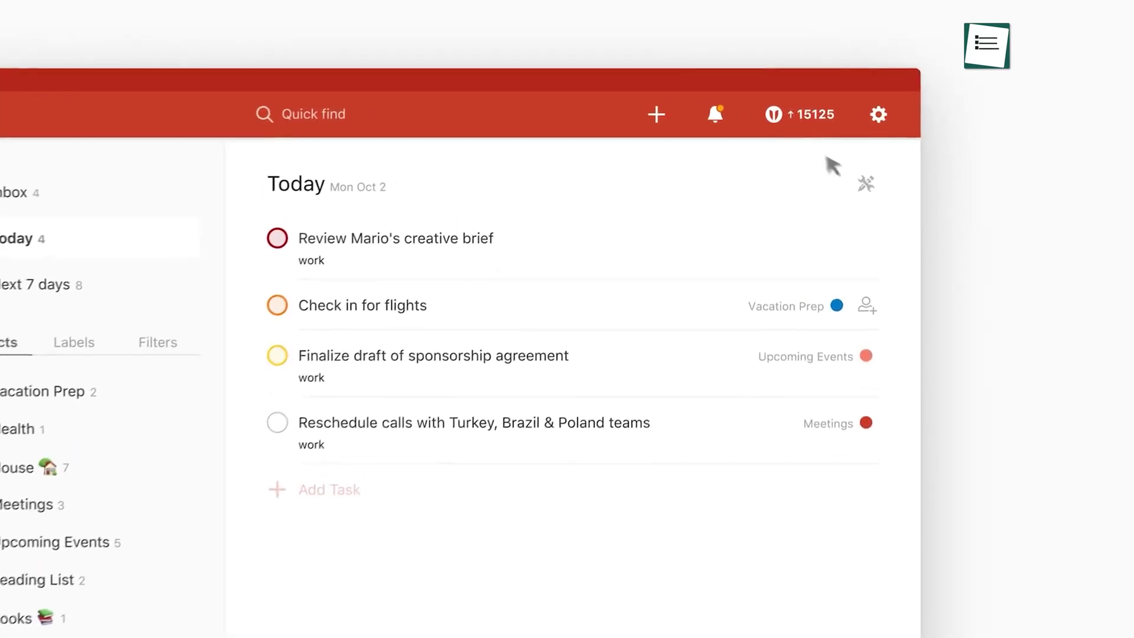
# Review the karma productivity overview, then complete Reschedule calls with Turkey, Brazil & Poland teams.
pyautogui.click(776, 115)
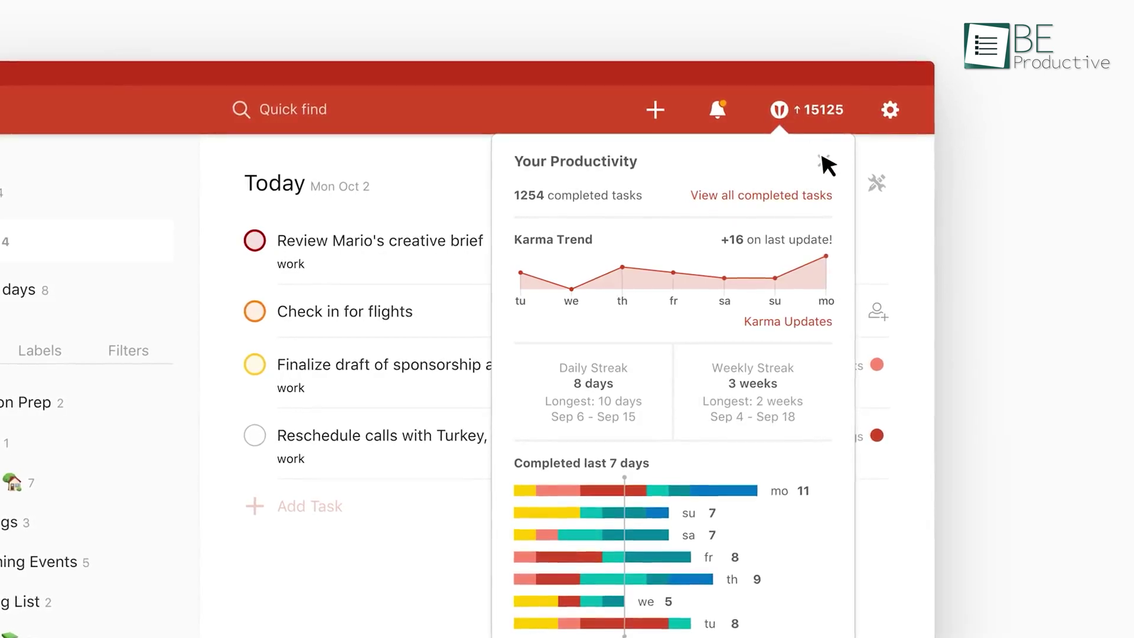
pyautogui.click(827, 164)
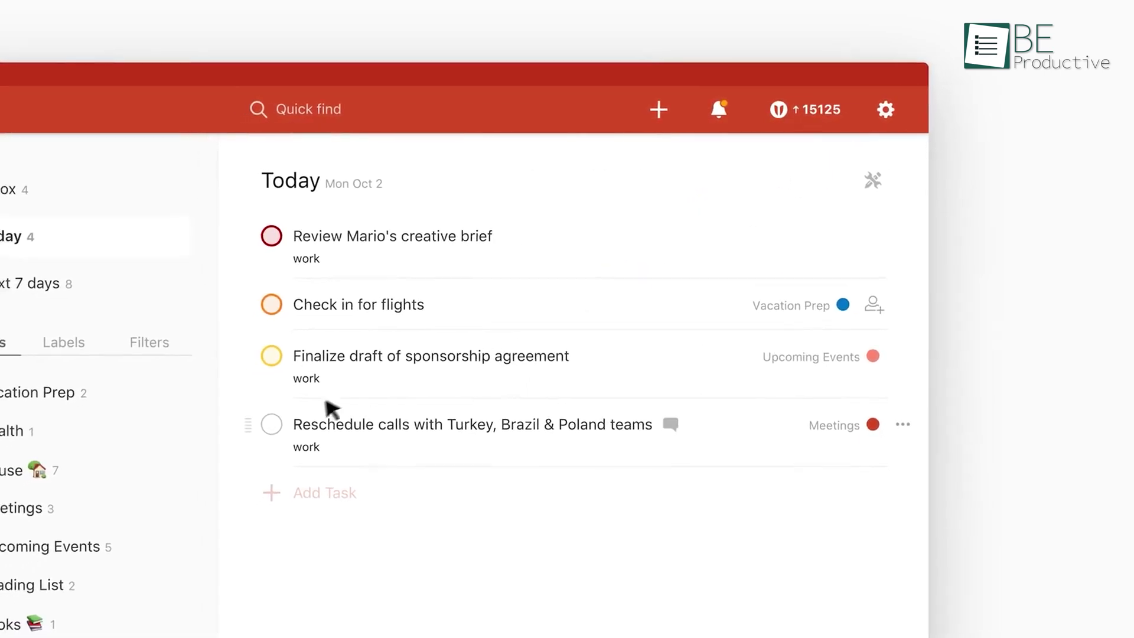
pyautogui.click(307, 406)
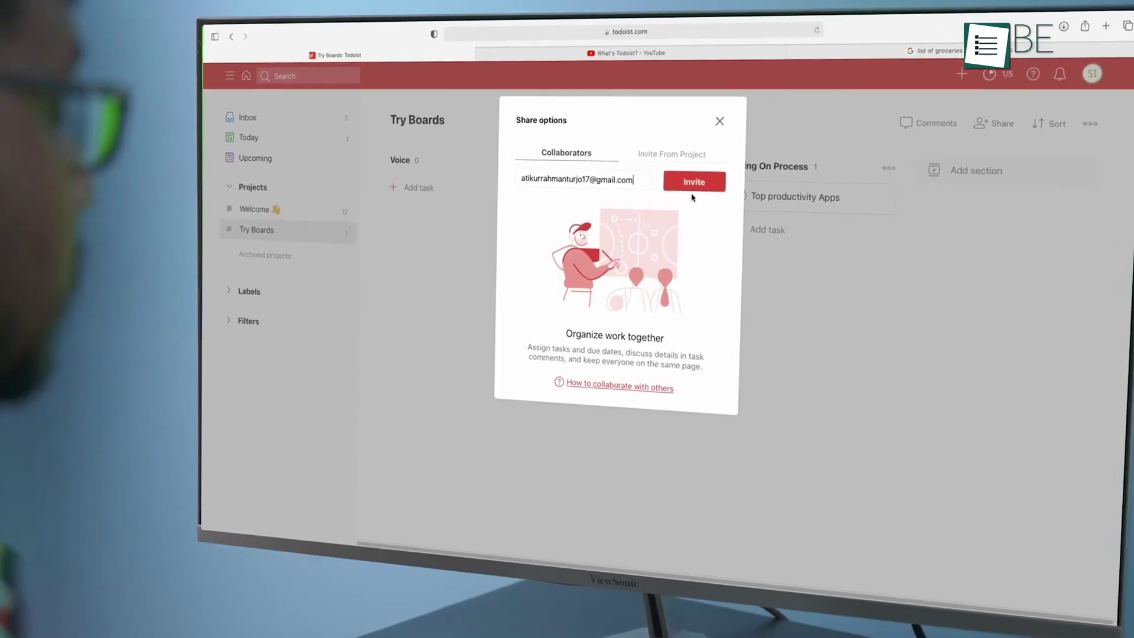
# Send the Try Boards collaborator invite and move Top productivity Apps toward Ready for Editing.
pyautogui.click(694, 182)
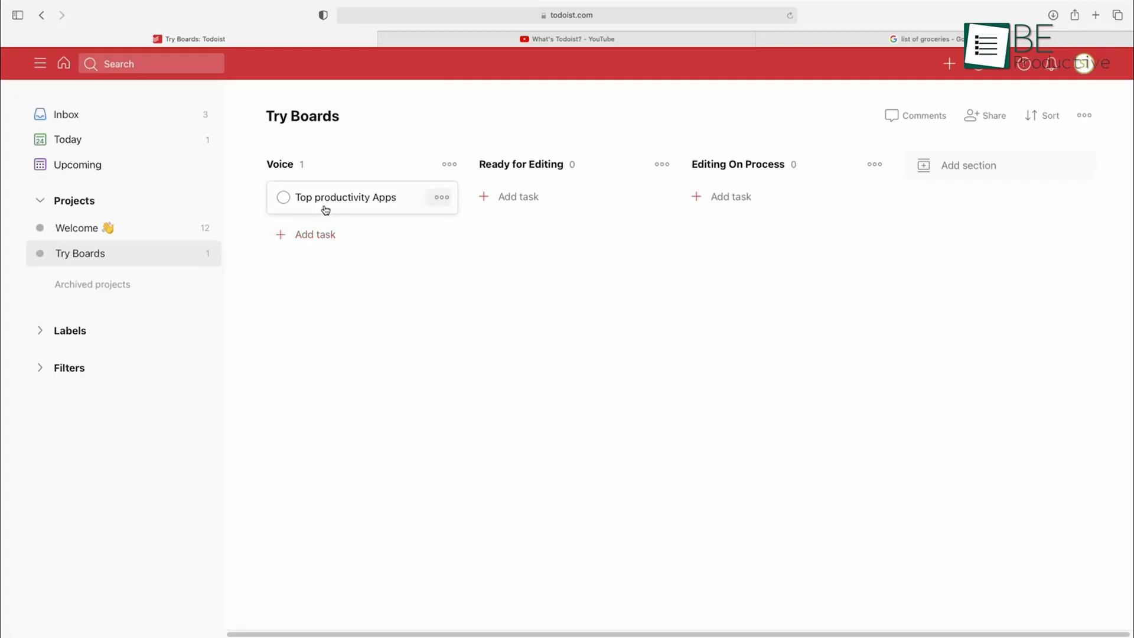
pyautogui.moveTo(326, 210); pyautogui.dragTo(514, 199)
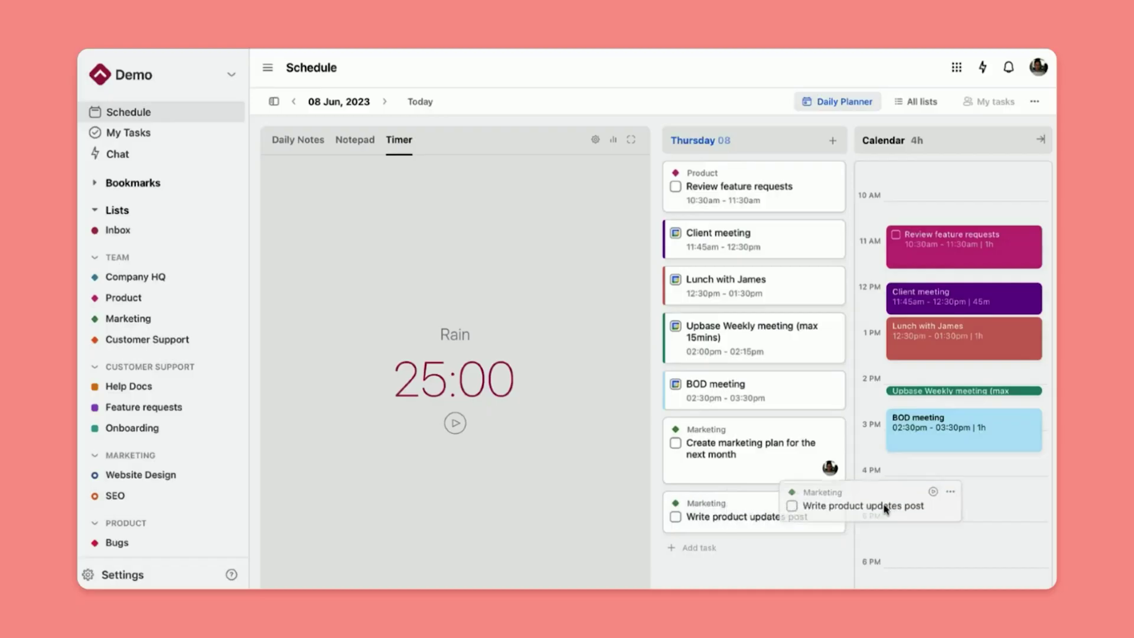
# Schedule Write product updates post for 3:45–5:15pm and move Finish Help articles to Tuesday.
pyautogui.moveTo(831, 471); pyautogui.dragTo(945, 496)
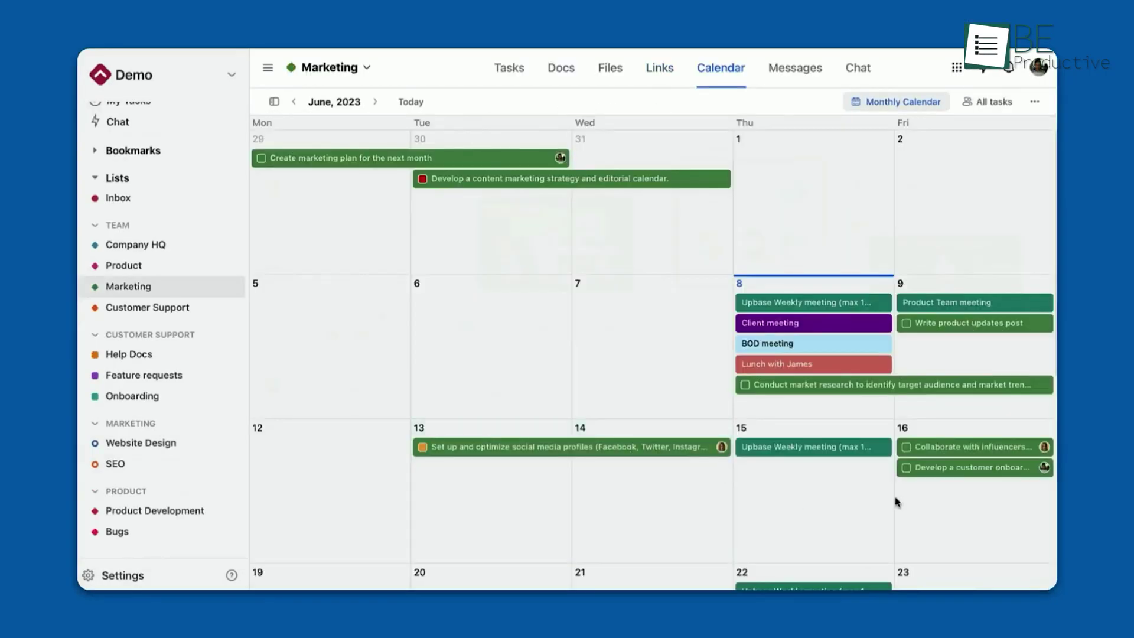
pyautogui.moveTo(975, 466); pyautogui.dragTo(659, 496)
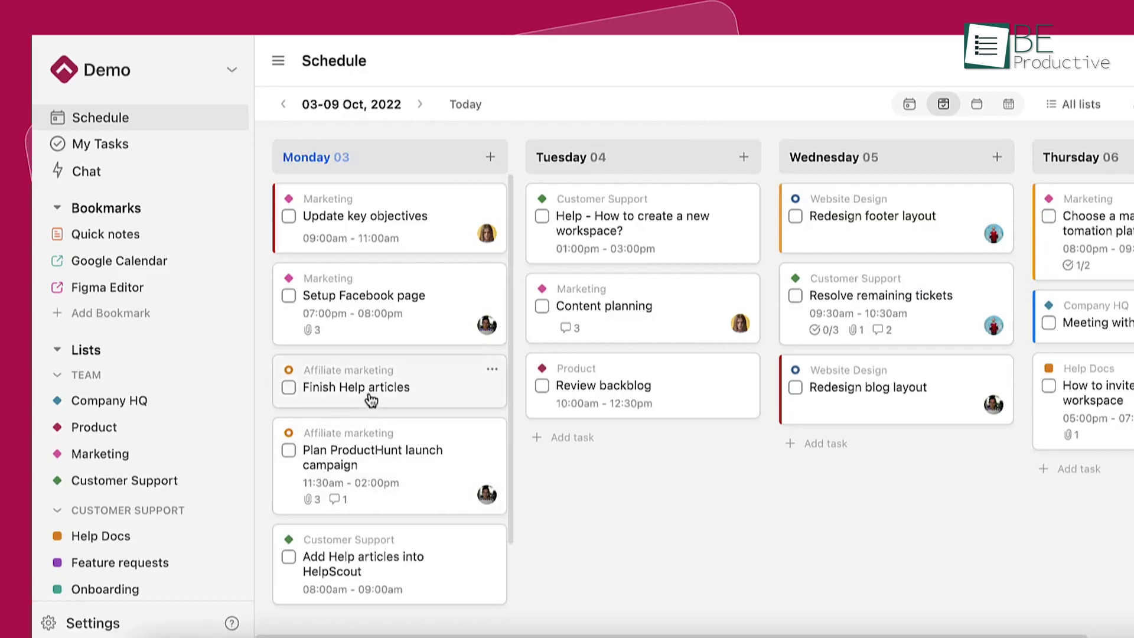
pyautogui.moveTo(371, 400); pyautogui.dragTo(611, 443)
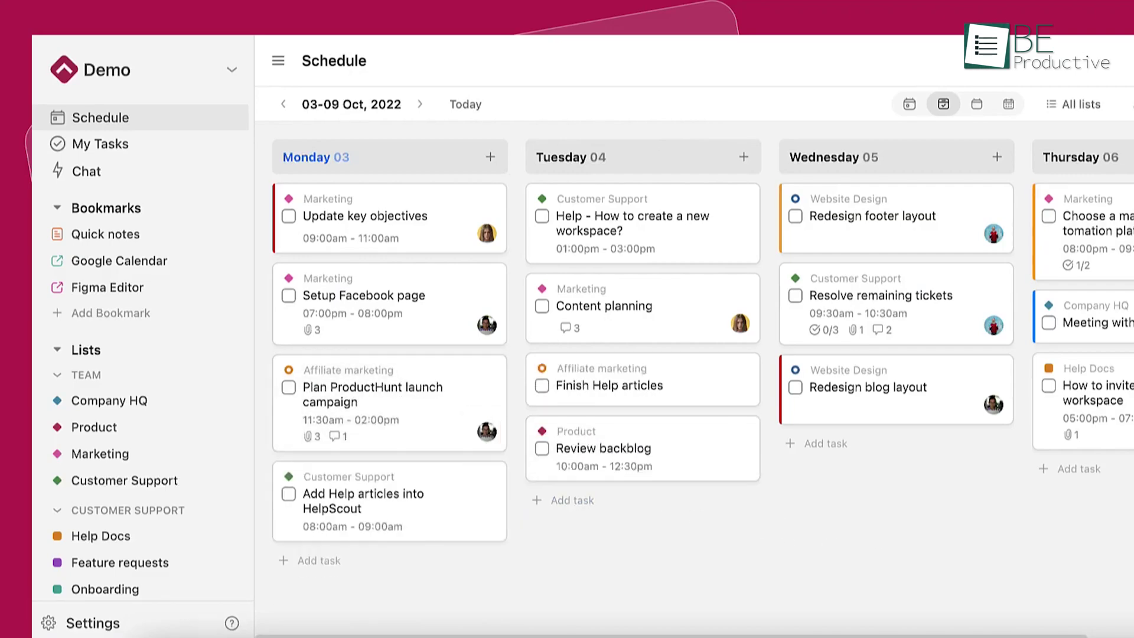
# Put Redesign logo on Wednesday, stretch Redesign blog layout through Thursday, and schedule Review feature requests 9–10am.
pyautogui.click(1127, 104)
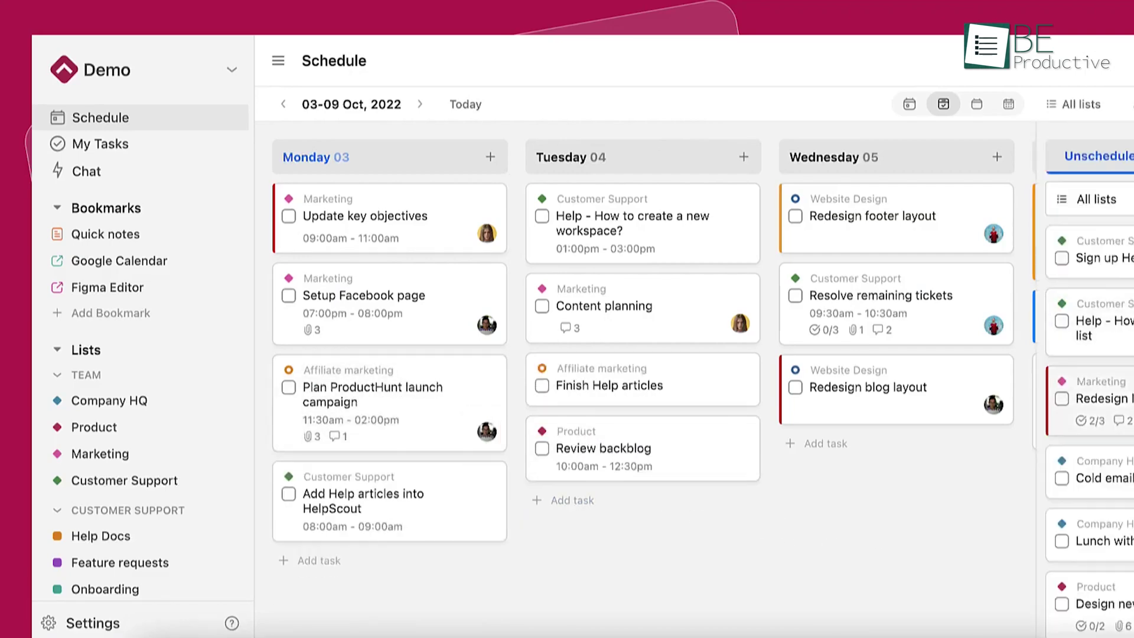
pyautogui.moveTo(1099, 397); pyautogui.dragTo(887, 461)
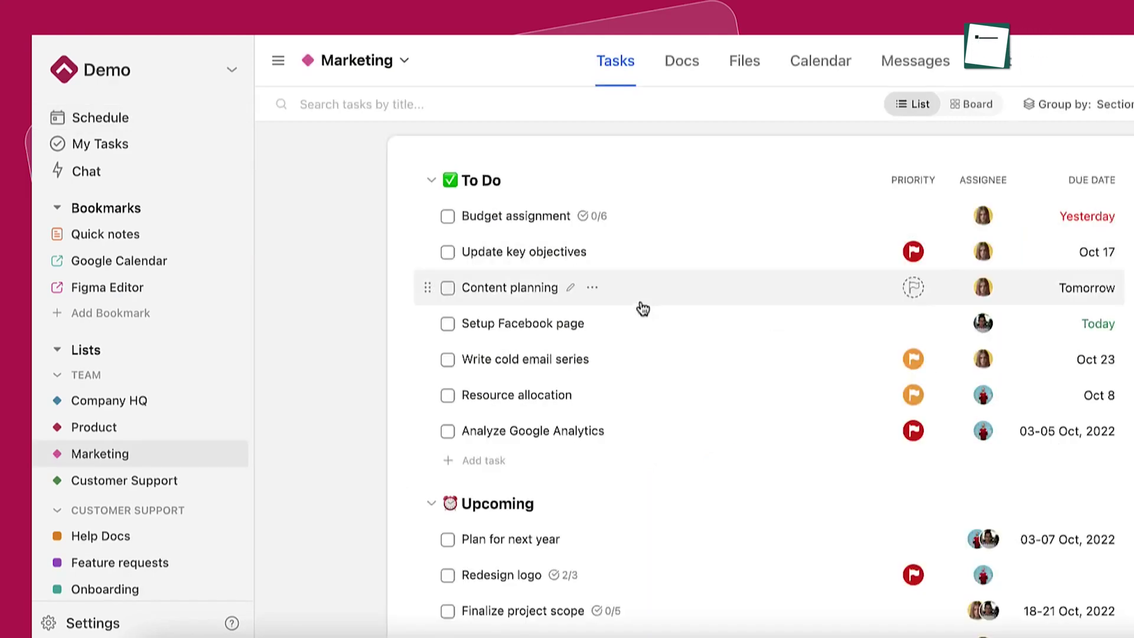
pyautogui.click(647, 293)
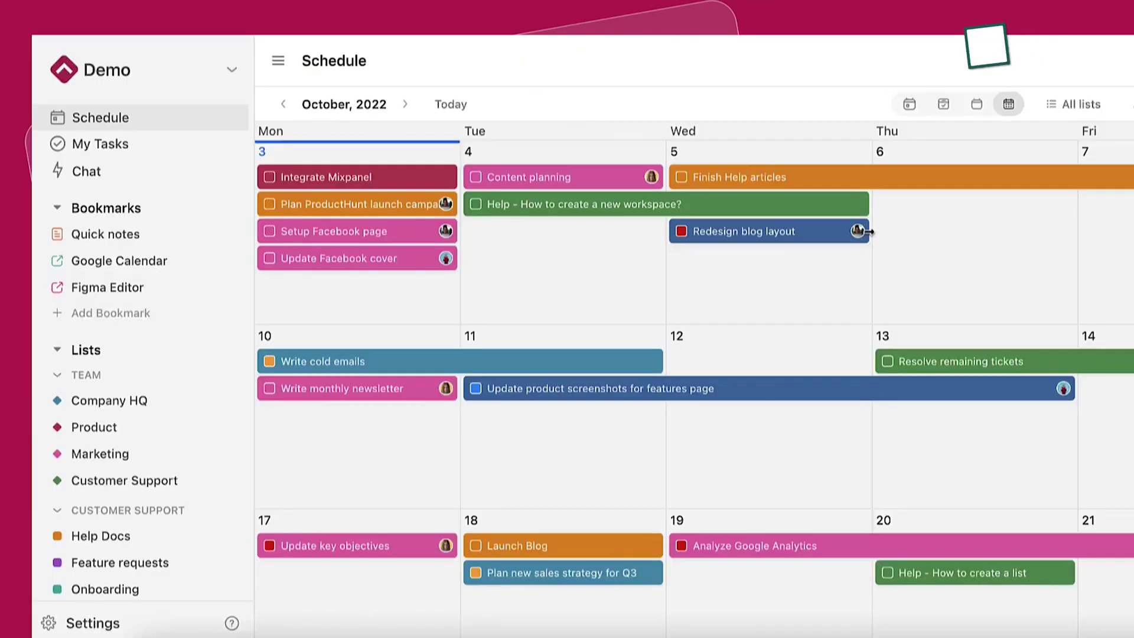
pyautogui.moveTo(869, 232); pyautogui.dragTo(1068, 232)
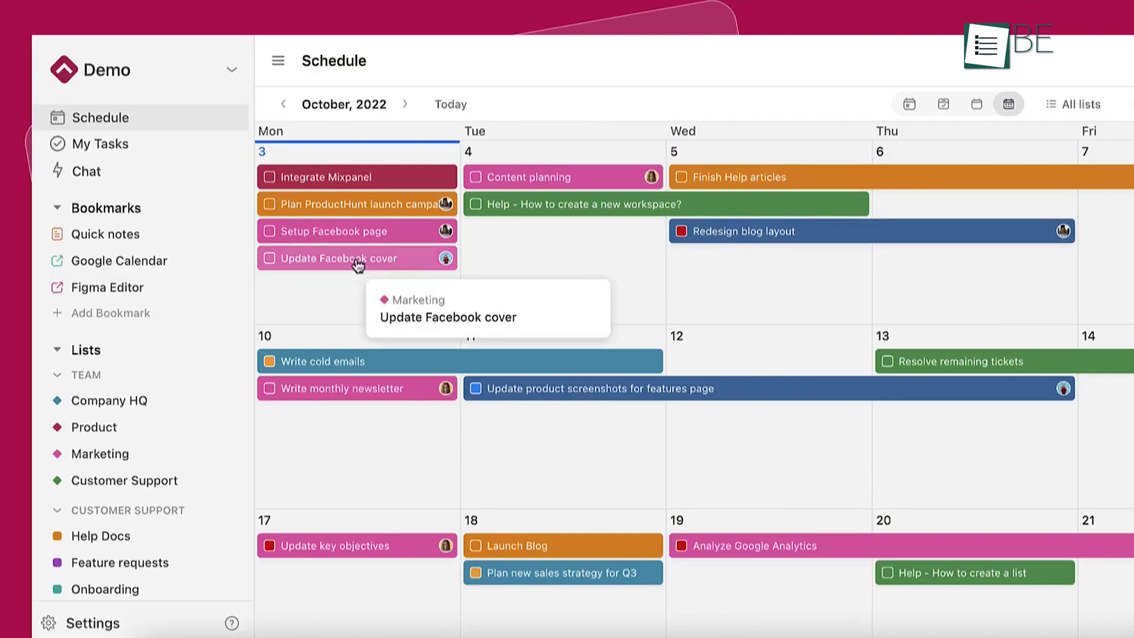
pyautogui.moveTo(354, 257); pyautogui.dragTo(576, 434)
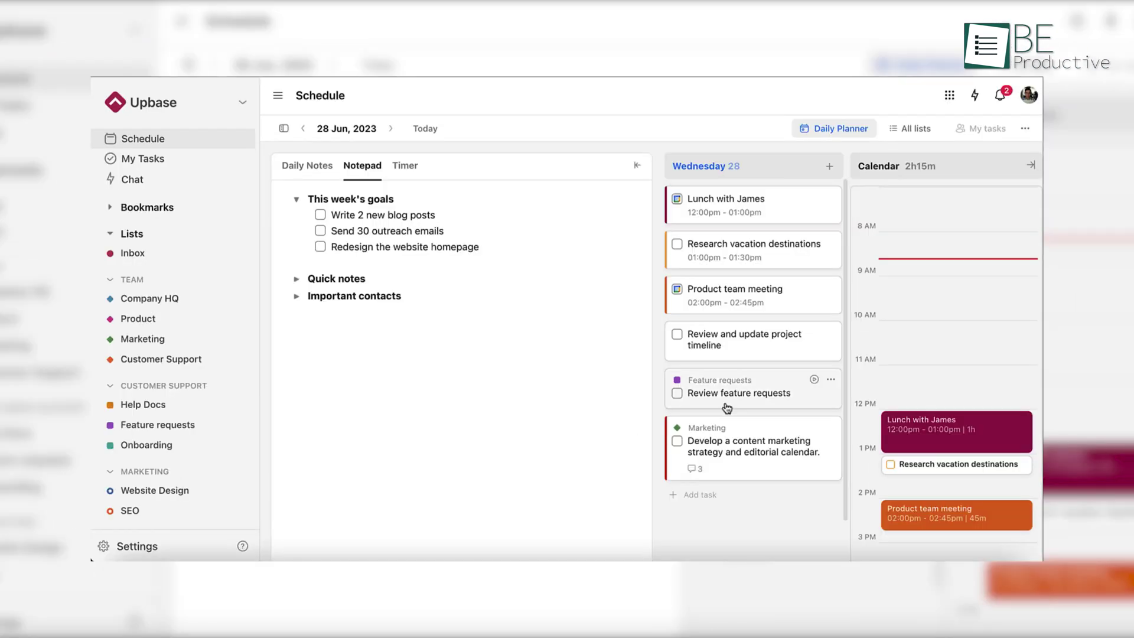
pyautogui.moveTo(727, 395); pyautogui.dragTo(957, 297)
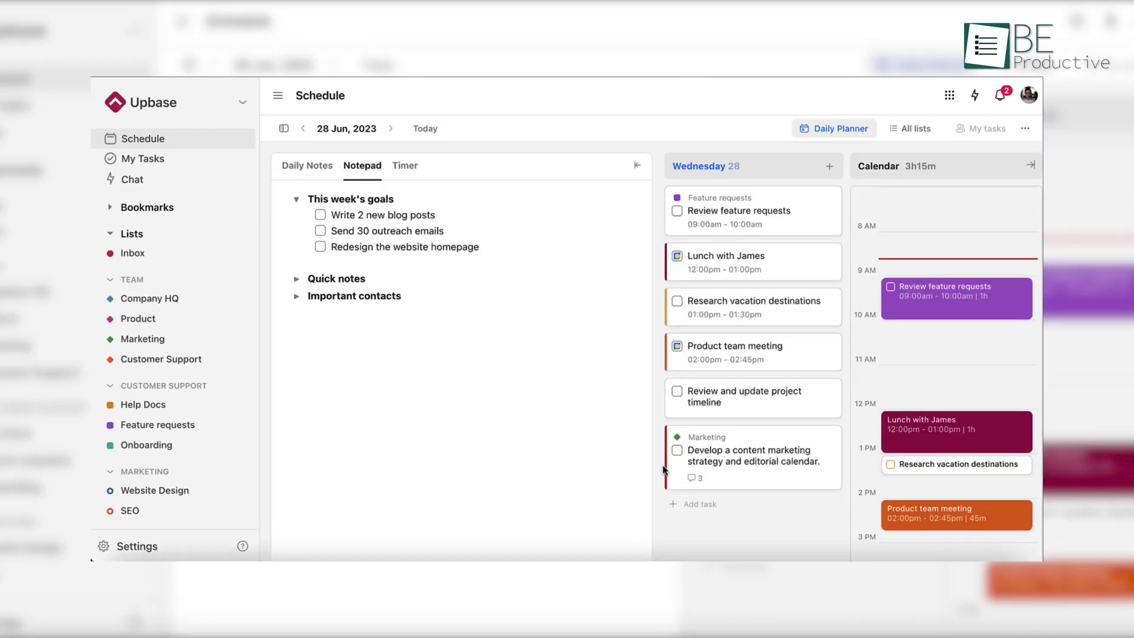
# Schedule the content marketing strategy task for 10:30–11:45am, then browse past Daily Notes.
pyautogui.moveTo(726, 456); pyautogui.dragTo(931, 358)
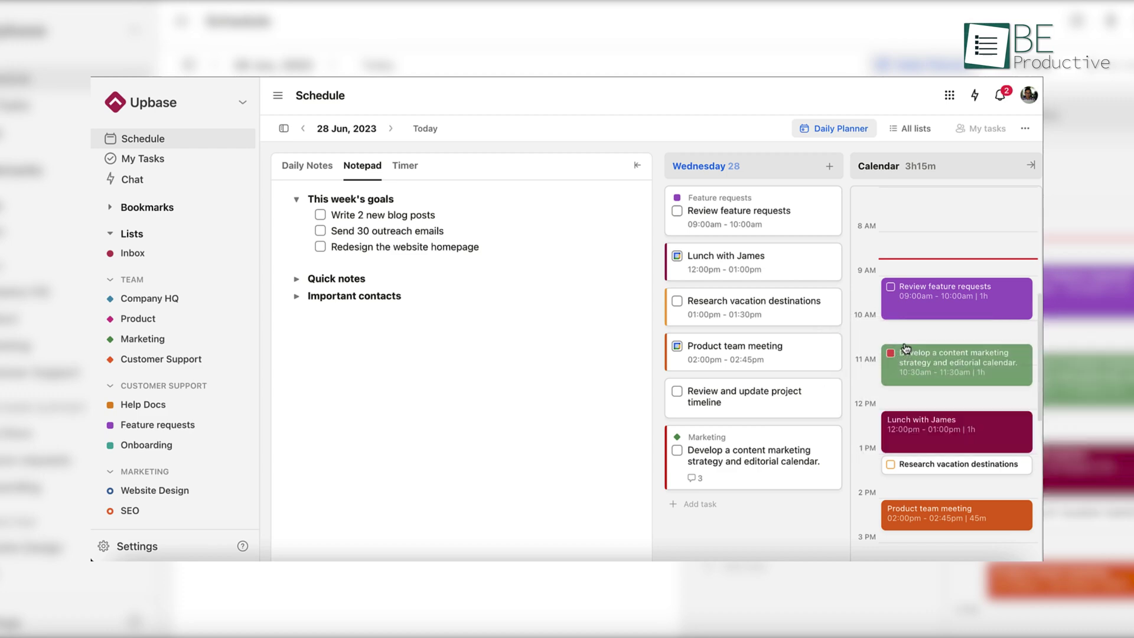
pyautogui.moveTo(924, 383); pyautogui.dragTo(924, 397)
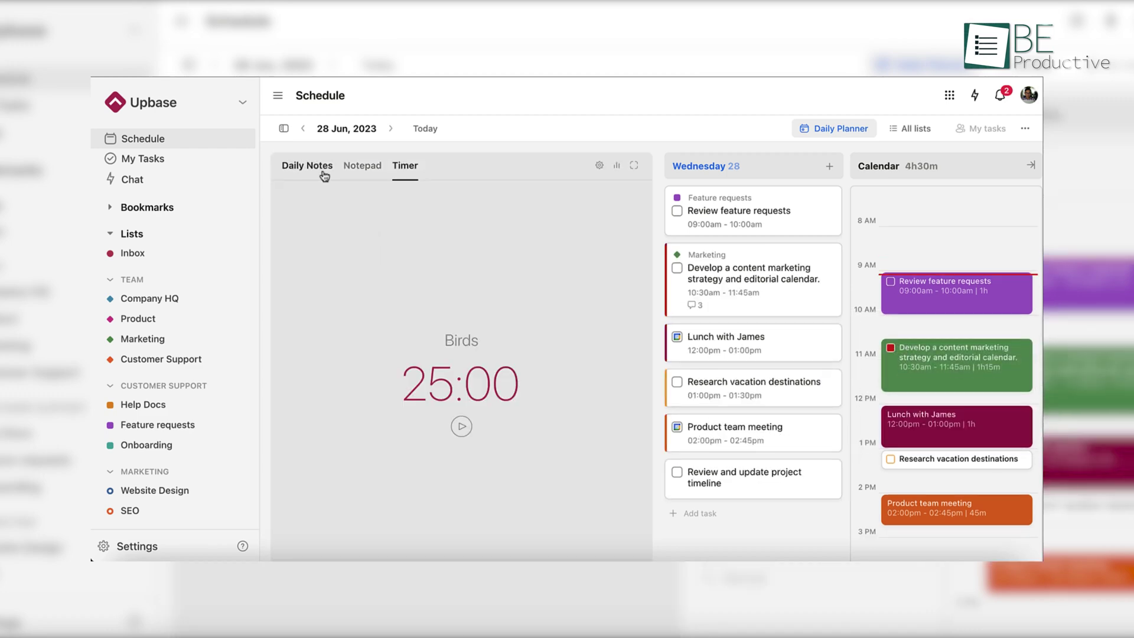
pyautogui.click(324, 174)
pyautogui.scroll(-8, 455, 328)
pyautogui.scroll(8, 455, 339)
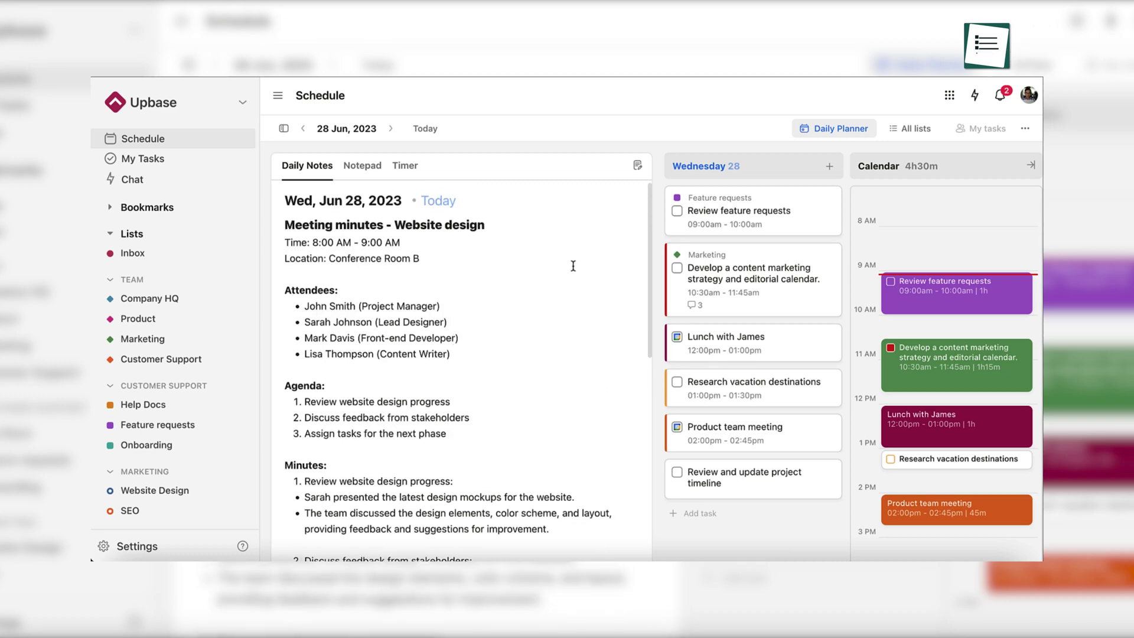
pyautogui.click(637, 165)
pyautogui.click(373, 292)
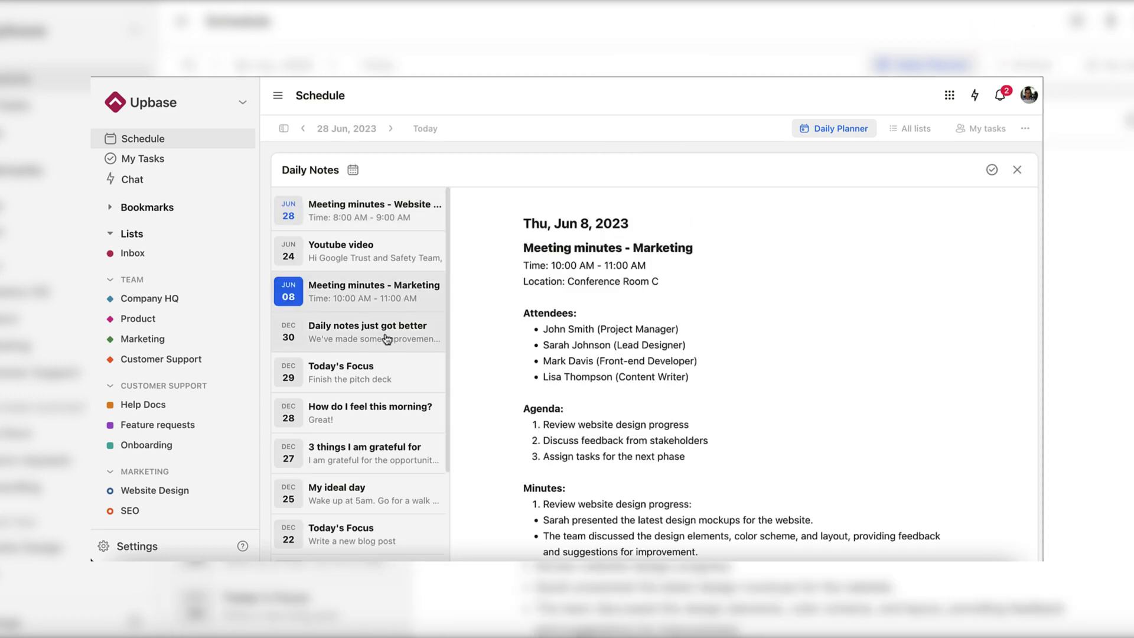
pyautogui.click(373, 332)
pyautogui.click(1017, 170)
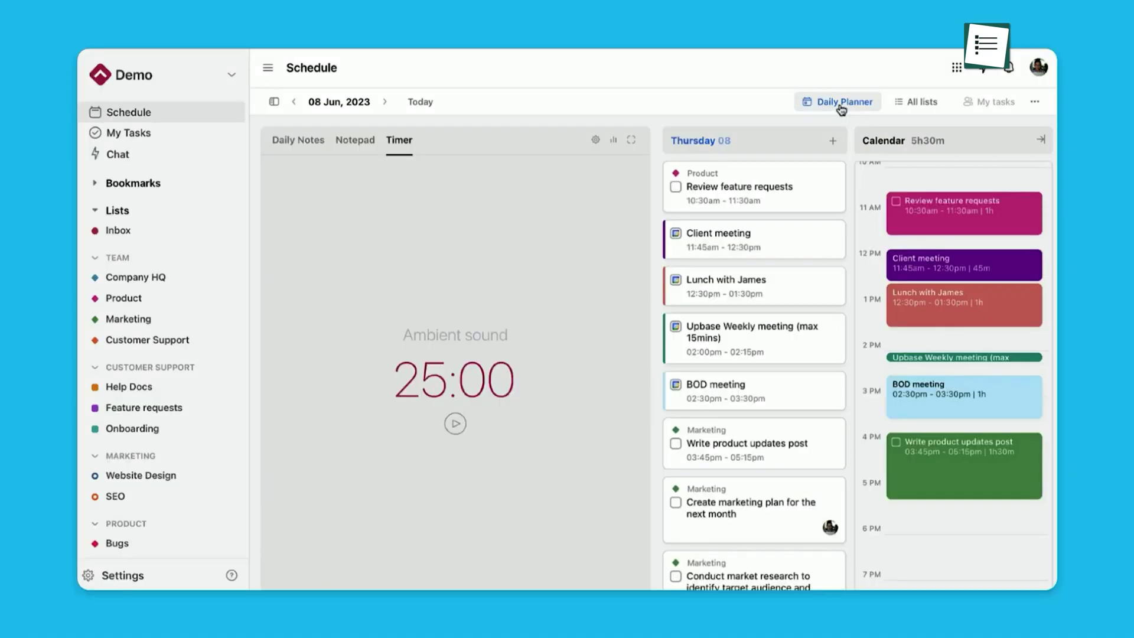
# Switch the schedule through weekly planner, weekly calendar and monthly calendar layouts.
pyautogui.click(836, 104)
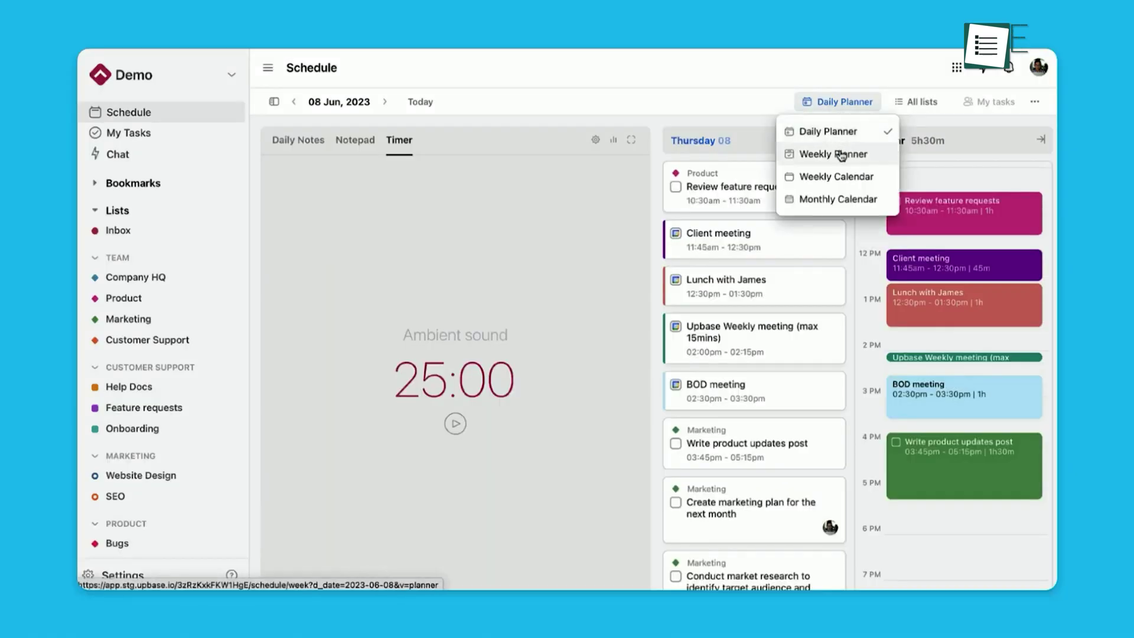
pyautogui.click(824, 154)
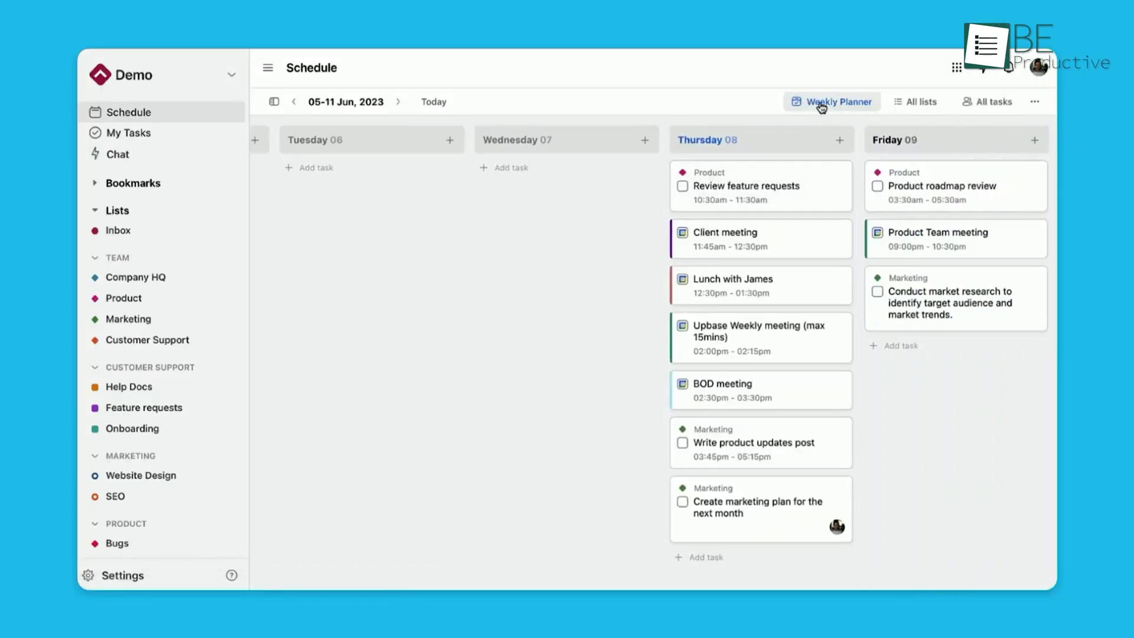
pyautogui.click(831, 101)
pyautogui.click(831, 176)
pyautogui.click(833, 102)
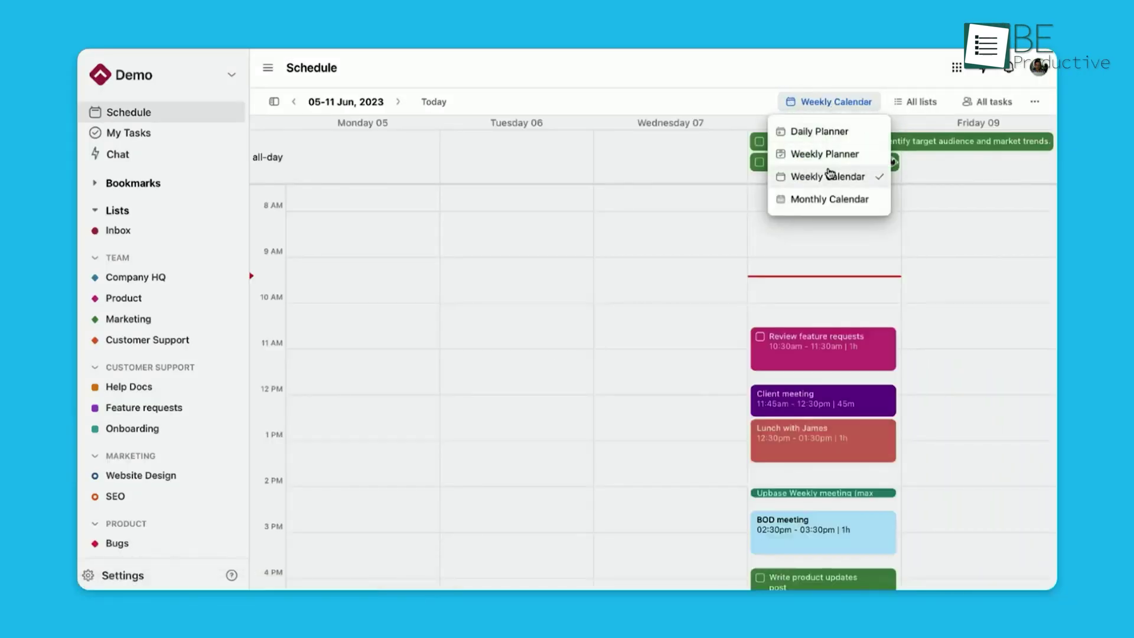
pyautogui.click(832, 194)
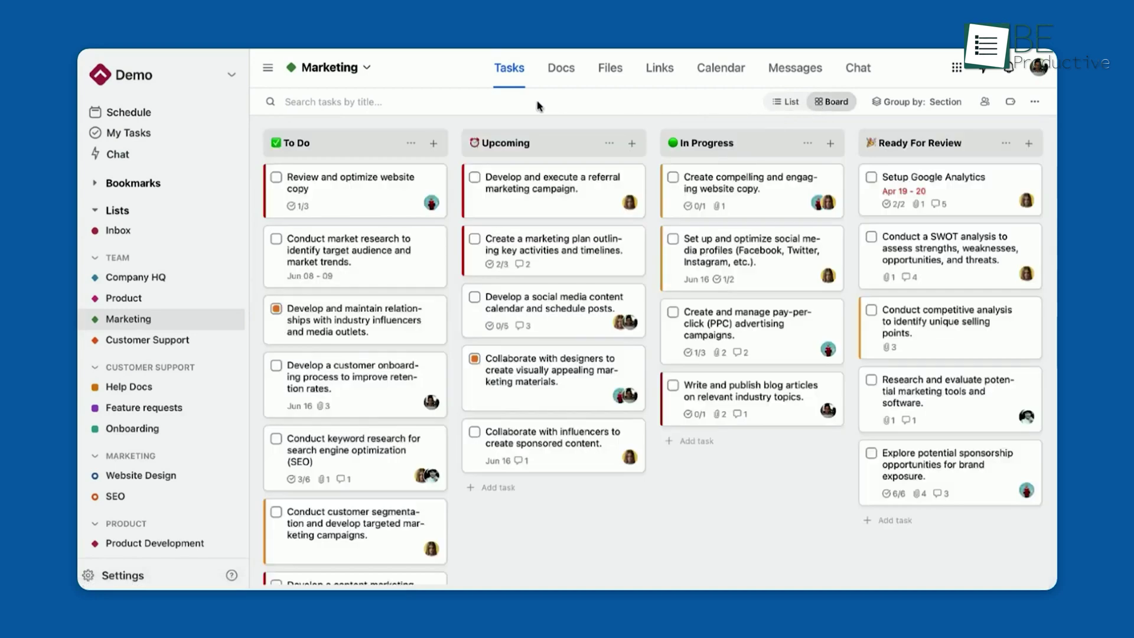
# Preview the 'Review and optimize website copy' task, then open the Marketing project's documents.
pyautogui.click(410, 186)
pyautogui.scroll(-2, 778, 338)
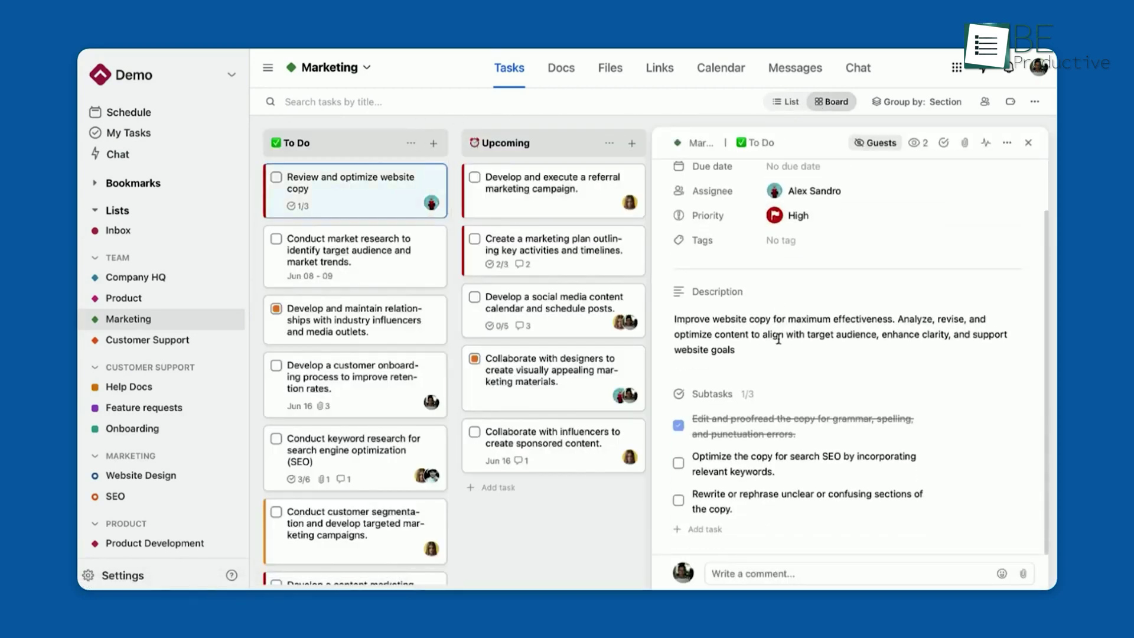
pyautogui.press('Escape')
pyautogui.click(561, 67)
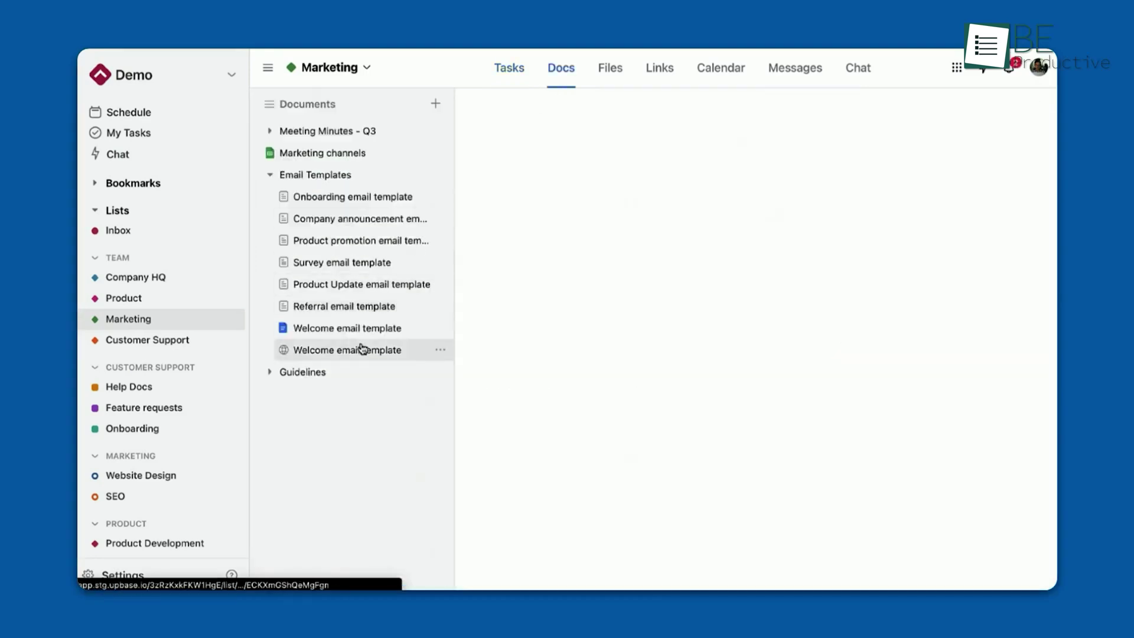
pyautogui.click(347, 350)
pyautogui.click(357, 154)
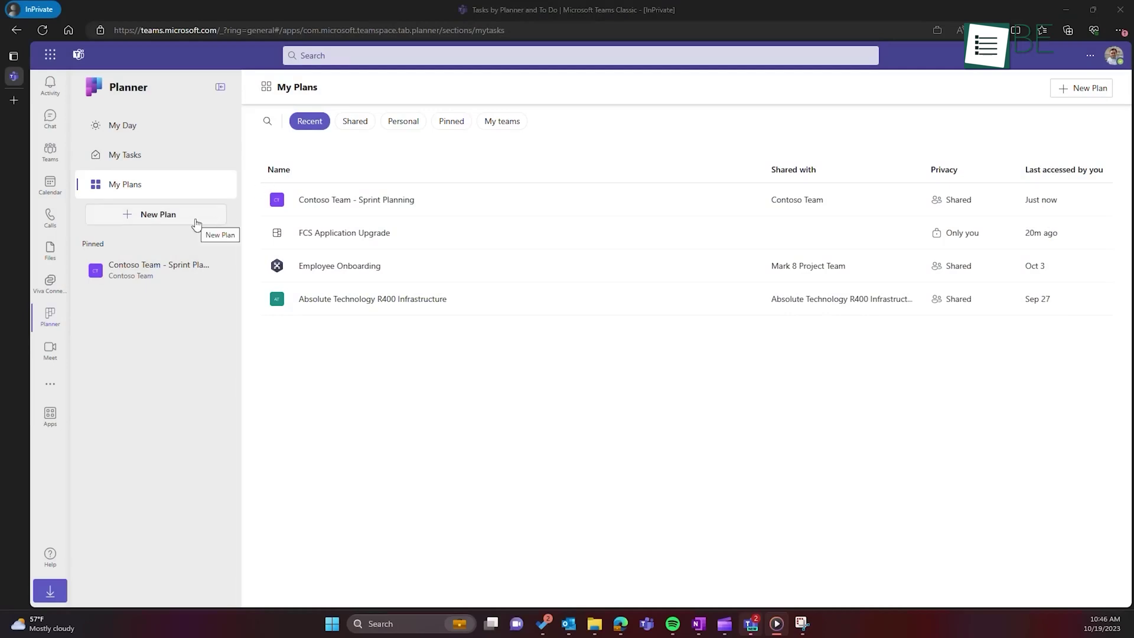
pyautogui.click(197, 223)
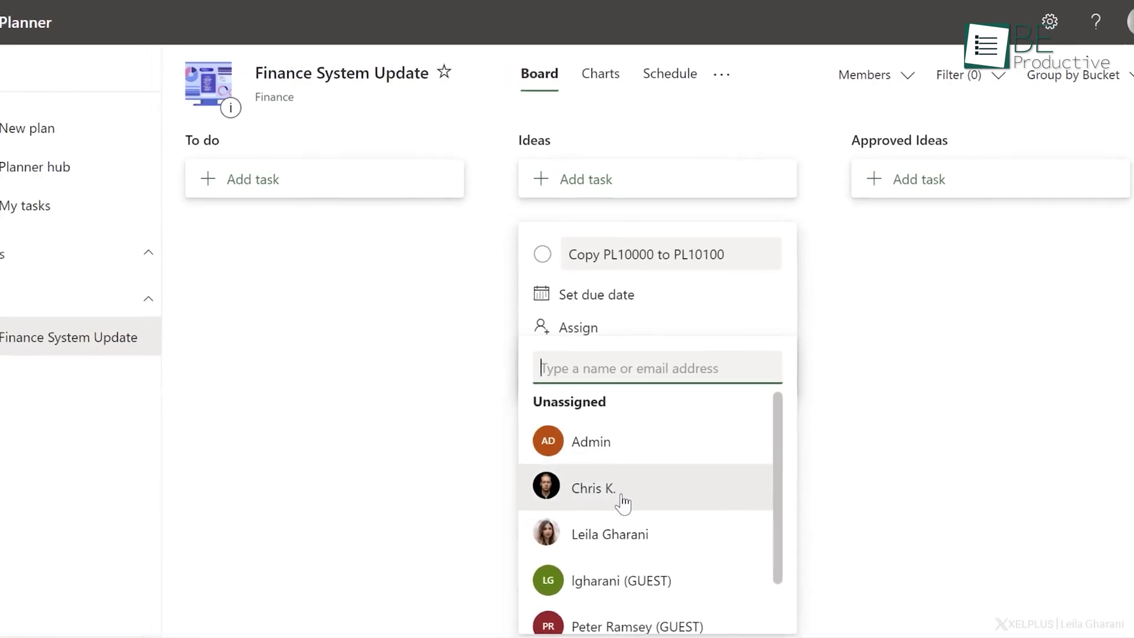
pyautogui.click(624, 501)
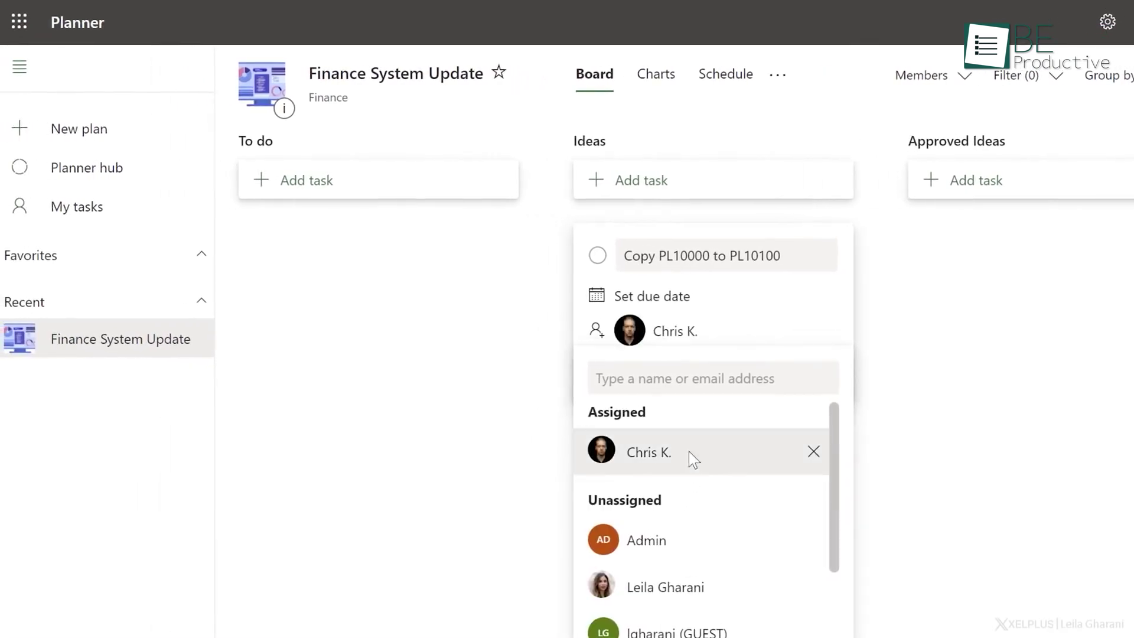
pyautogui.click(692, 333)
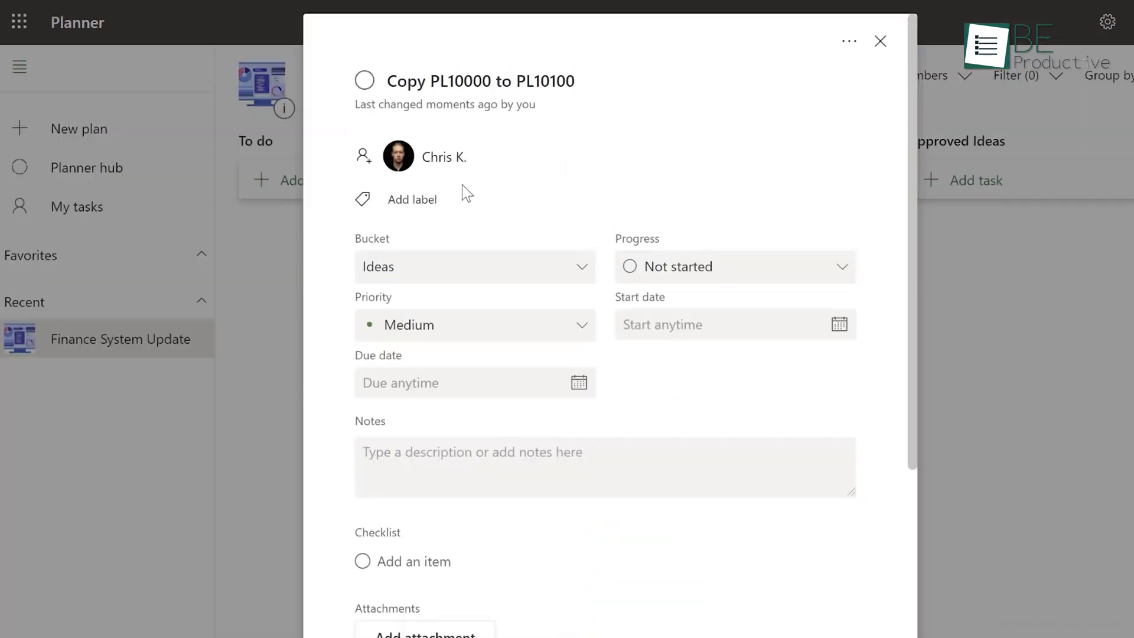
pyautogui.click(439, 199)
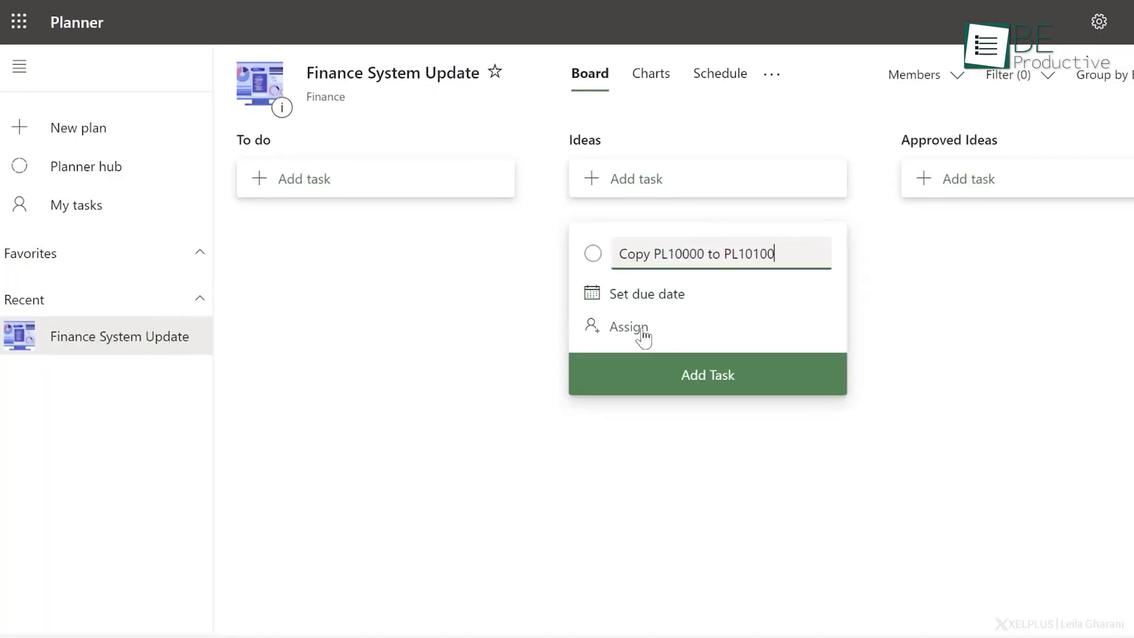
pyautogui.click(634, 327)
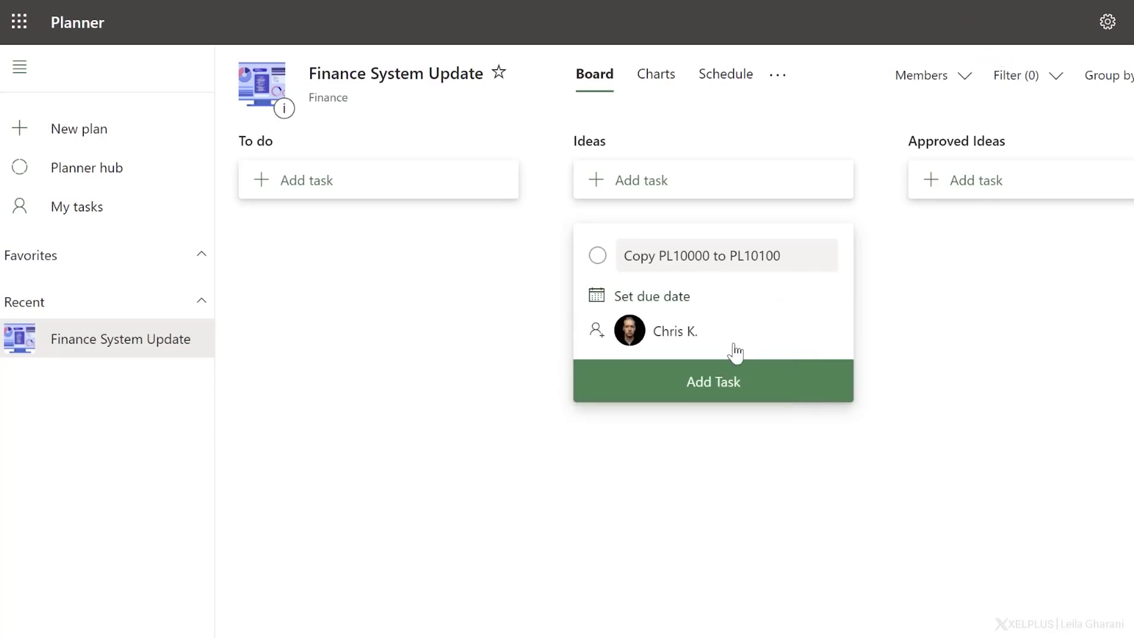
pyautogui.click(722, 379)
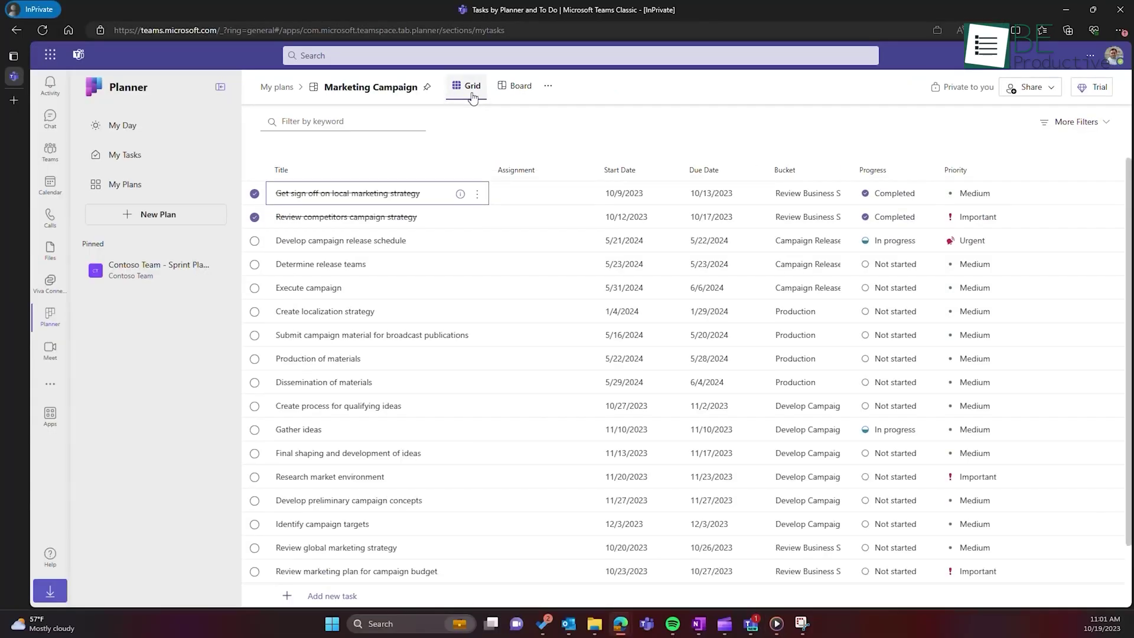
# Preview the Board, Schedule and Charts views, then save a Team priorities Tasks by Planner tab.
pyautogui.click(519, 87)
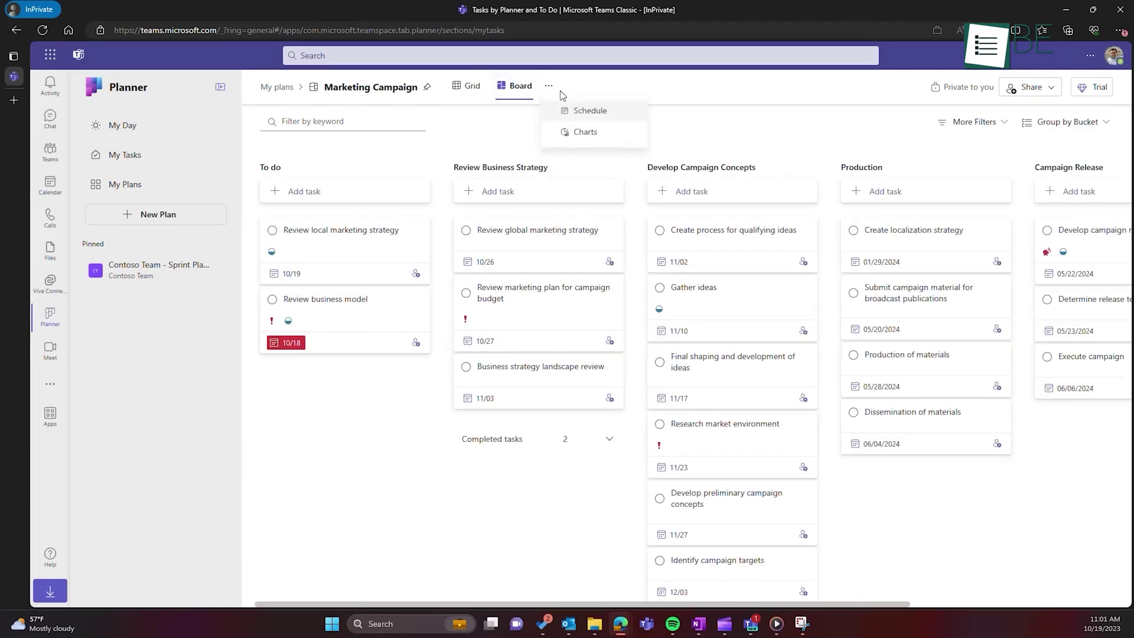
pyautogui.click(579, 113)
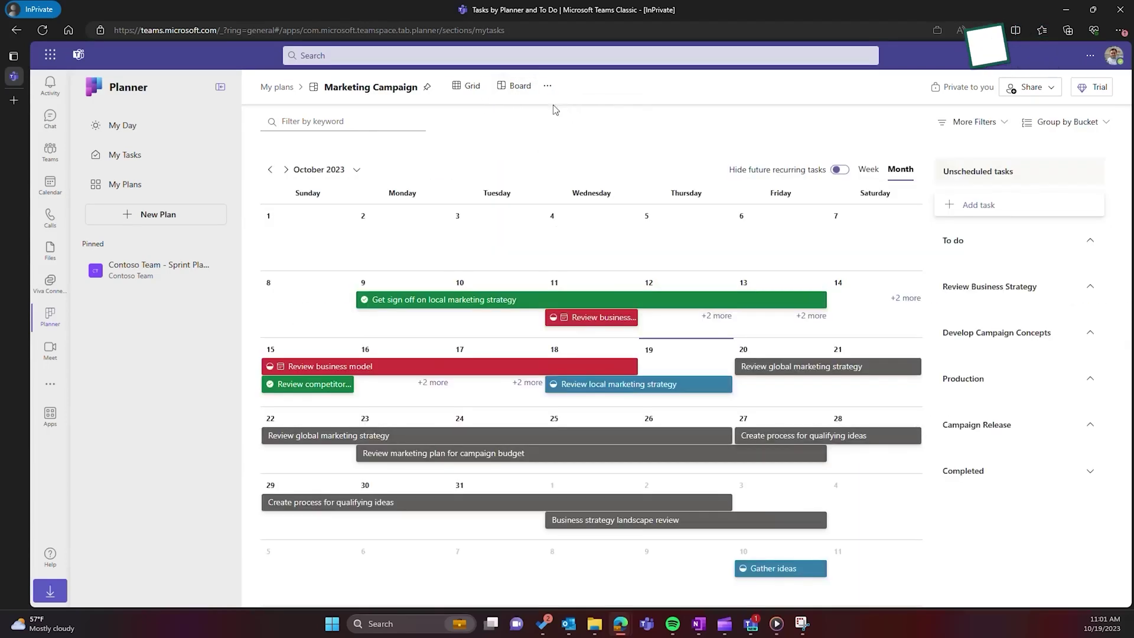
pyautogui.click(586, 131)
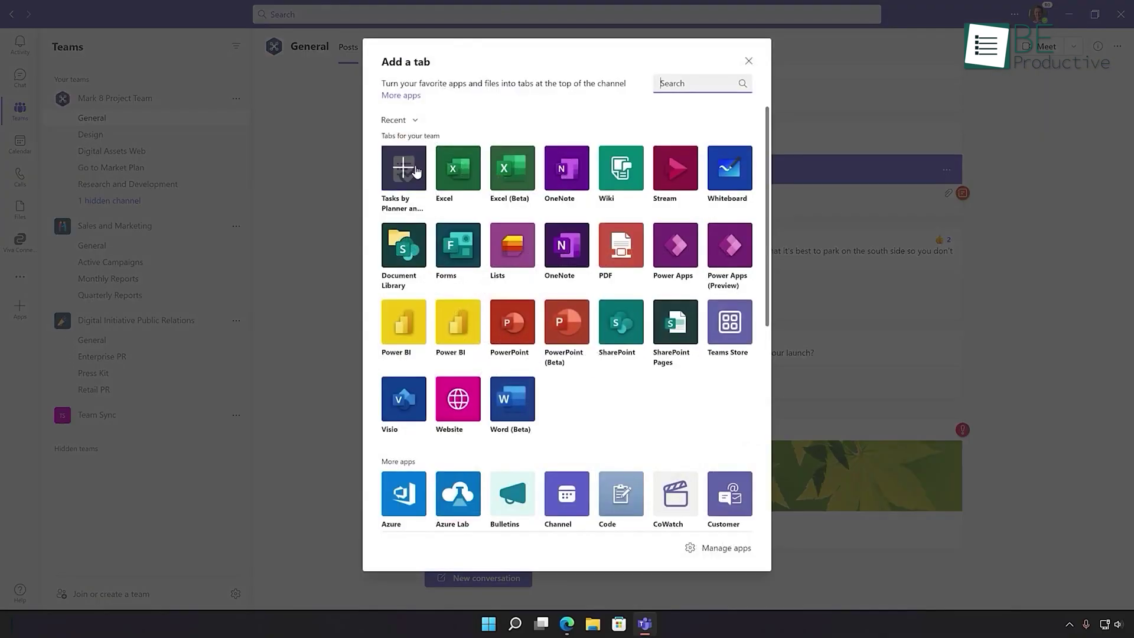
pyautogui.click(414, 168)
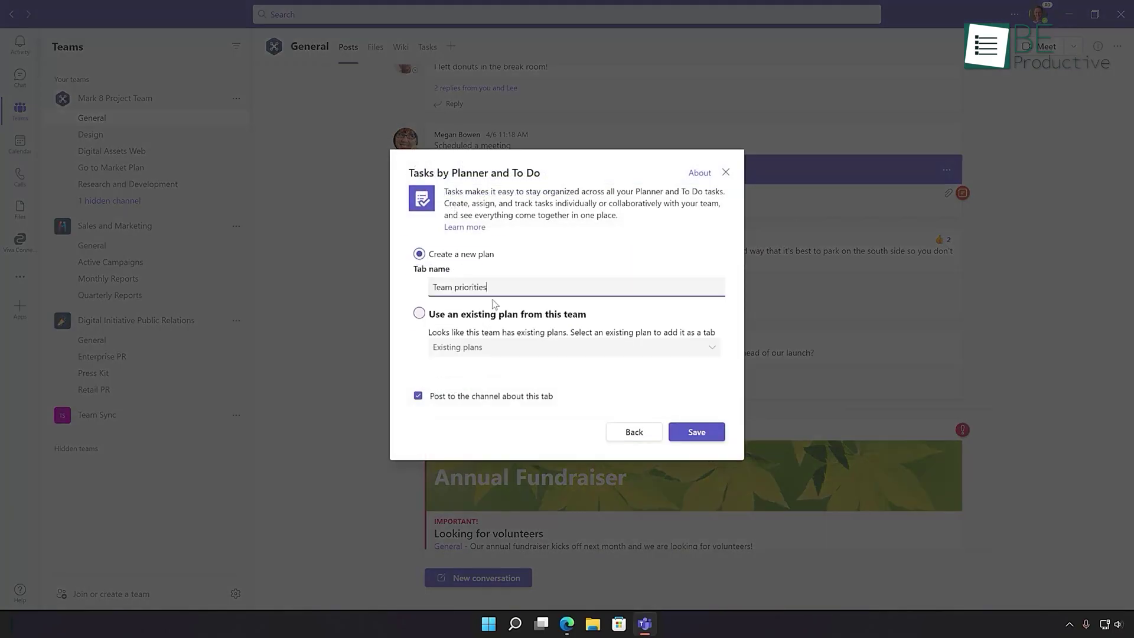
pyautogui.click(697, 431)
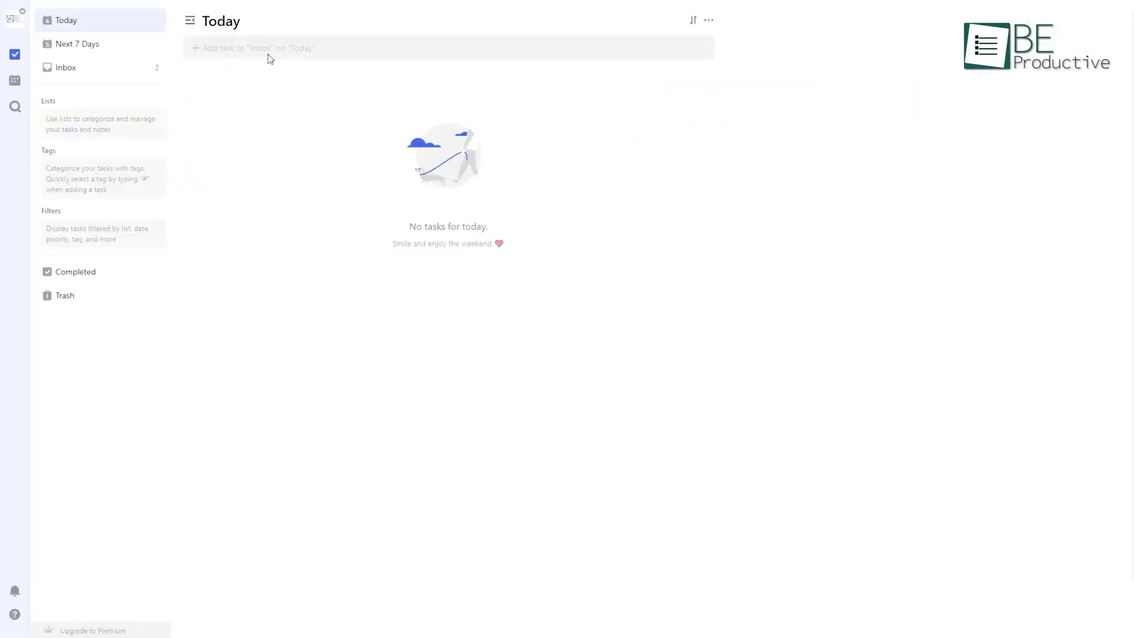
# Create 'Meeting, Shopping' due at 10:30 and review its reminder timing options.
pyautogui.click(269, 49)
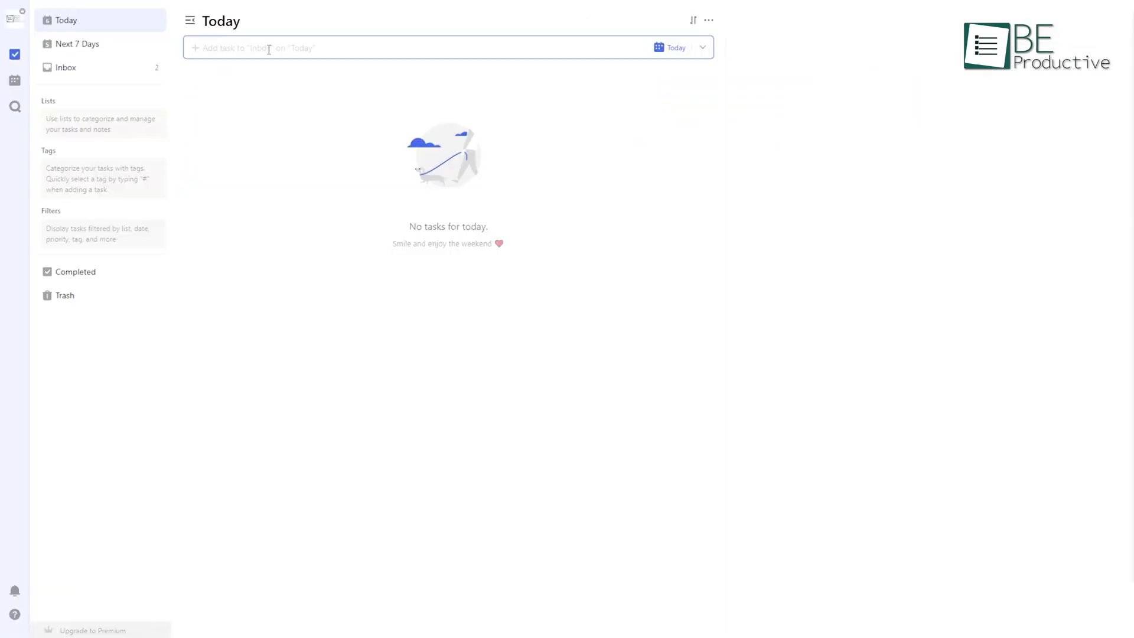
pyautogui.write('Meeting, Shopping')
pyautogui.press('Return')
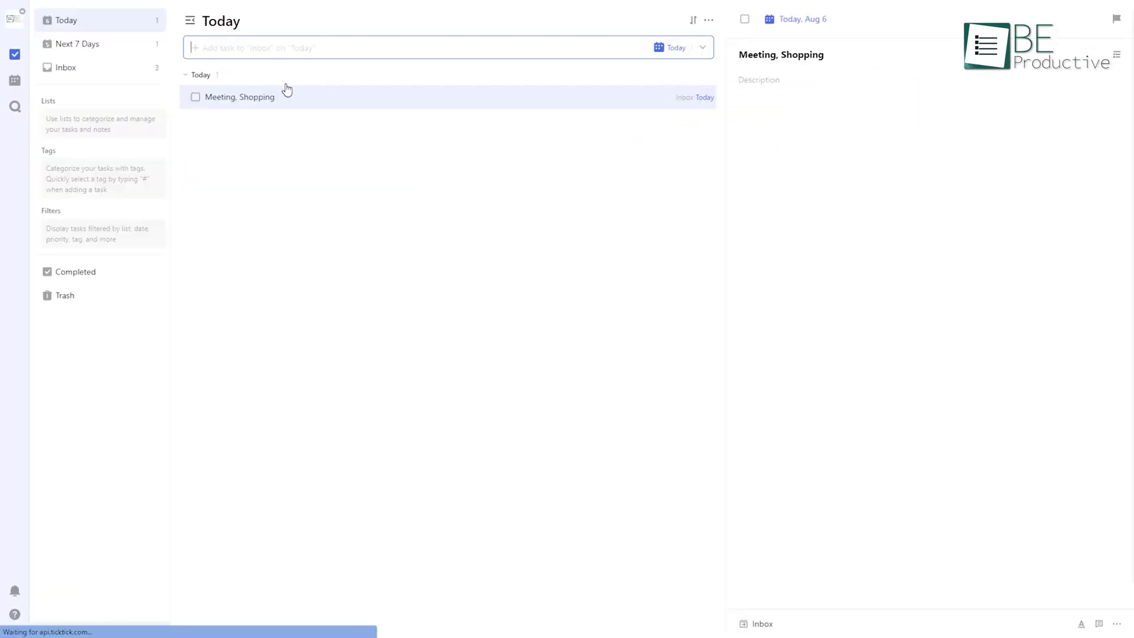
pyautogui.click(705, 97)
pyautogui.click(648, 313)
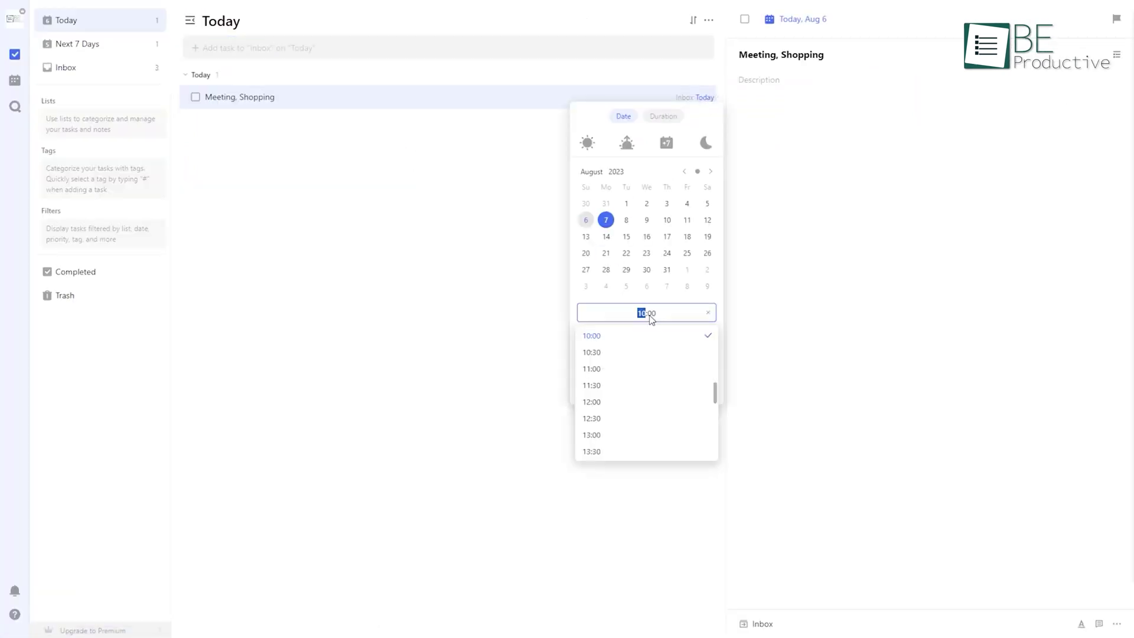
pyautogui.click(600, 355)
pyautogui.click(684, 389)
pyautogui.click(706, 98)
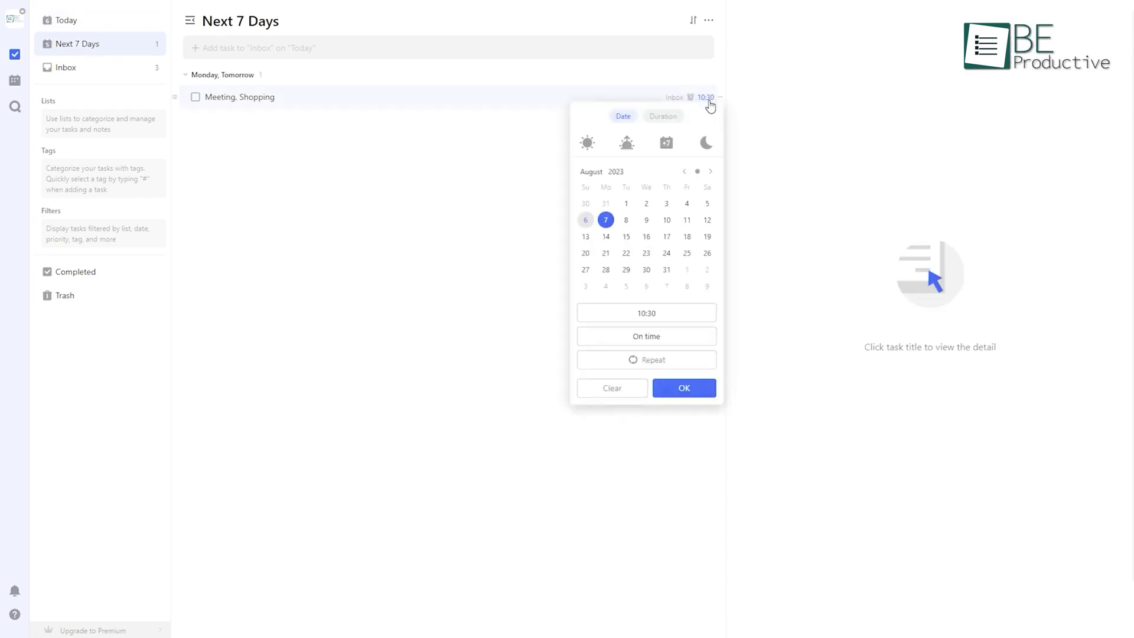
pyautogui.click(642, 337)
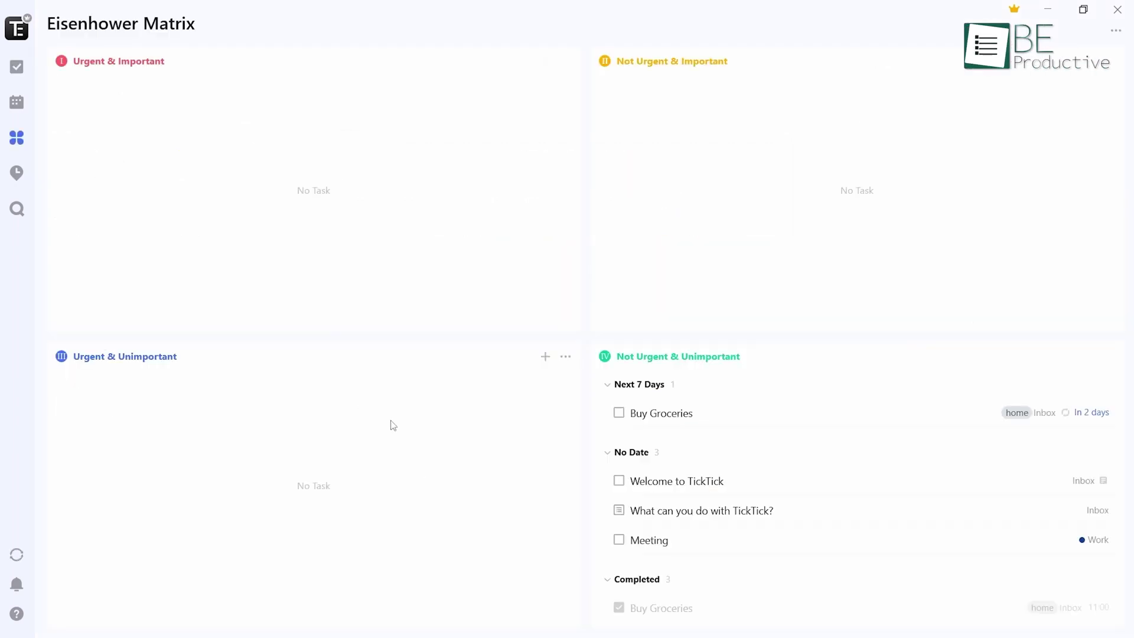
# Add a 'Work!' task to Urgent & Unimportant and view its reminder timing choices.
pyautogui.click(545, 356)
pyautogui.write('Work!')
pyautogui.press('Return')
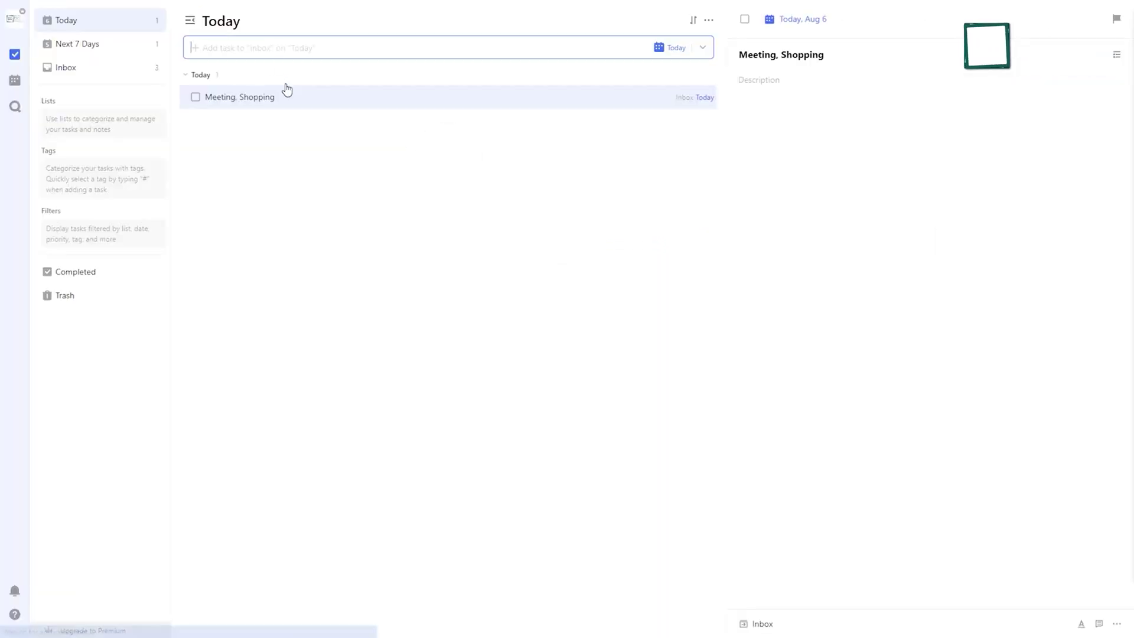
pyautogui.click(706, 96)
pyautogui.click(646, 324)
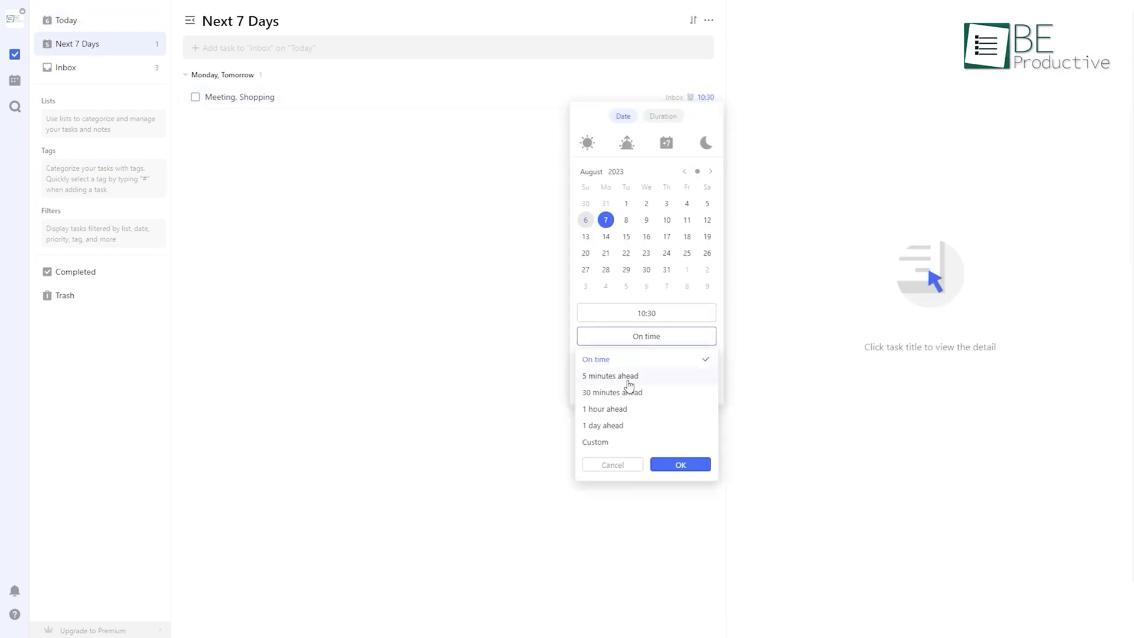